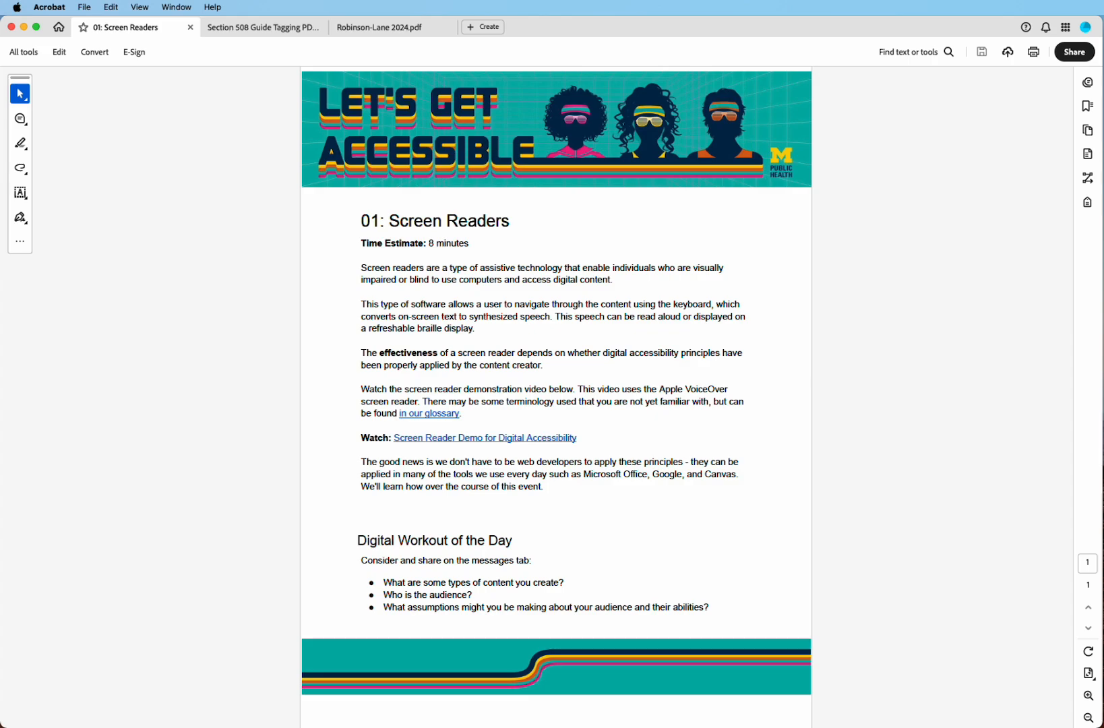
{"action": "left_click", "coordinate": [25, 53]}
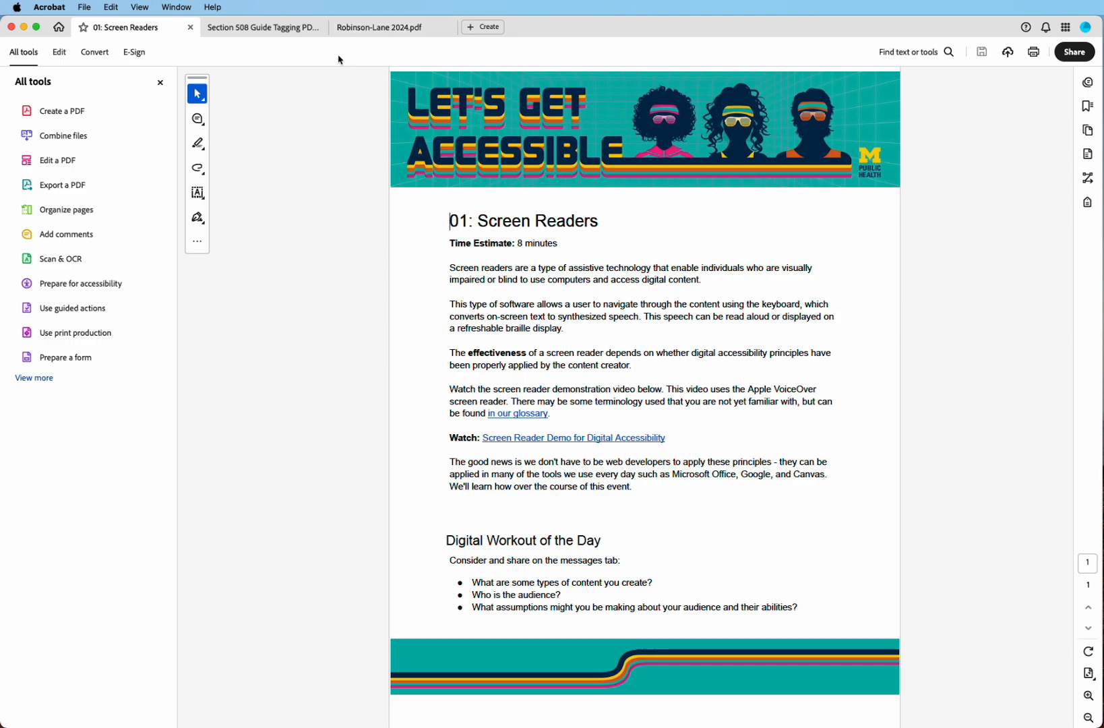
{"action": "left_click", "coordinate": [160, 83]}
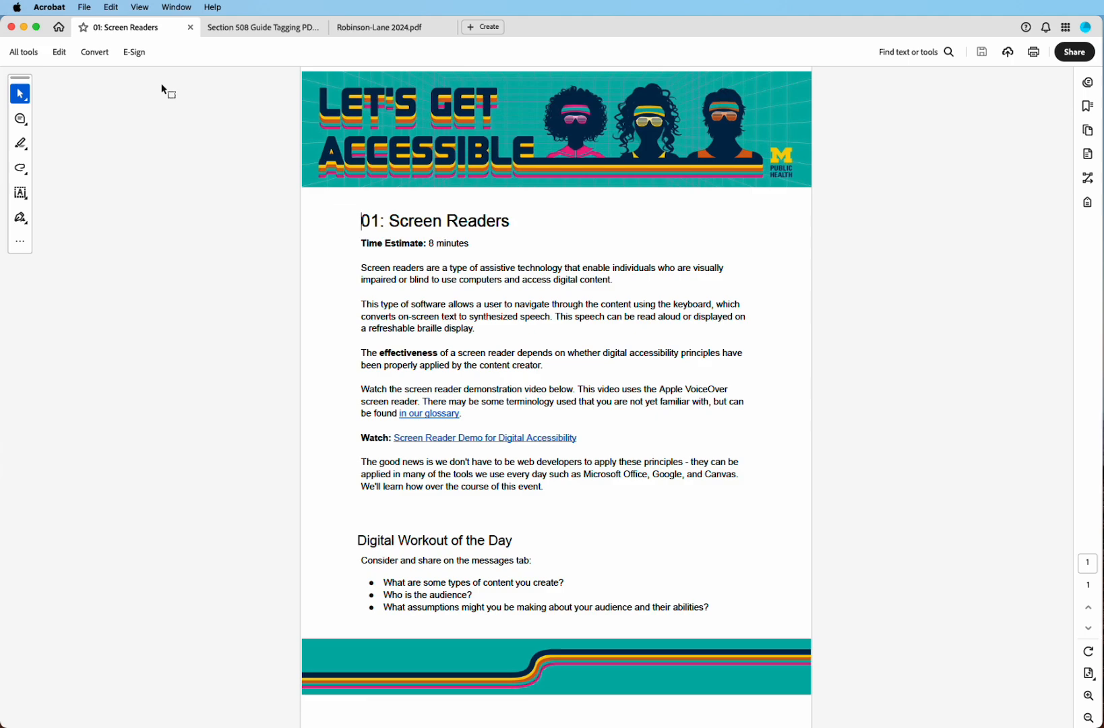
Open the document properties and enter SPH Instructional Services as the author in the PDF's description.
{"action": "left_click", "coordinate": [84, 8]}
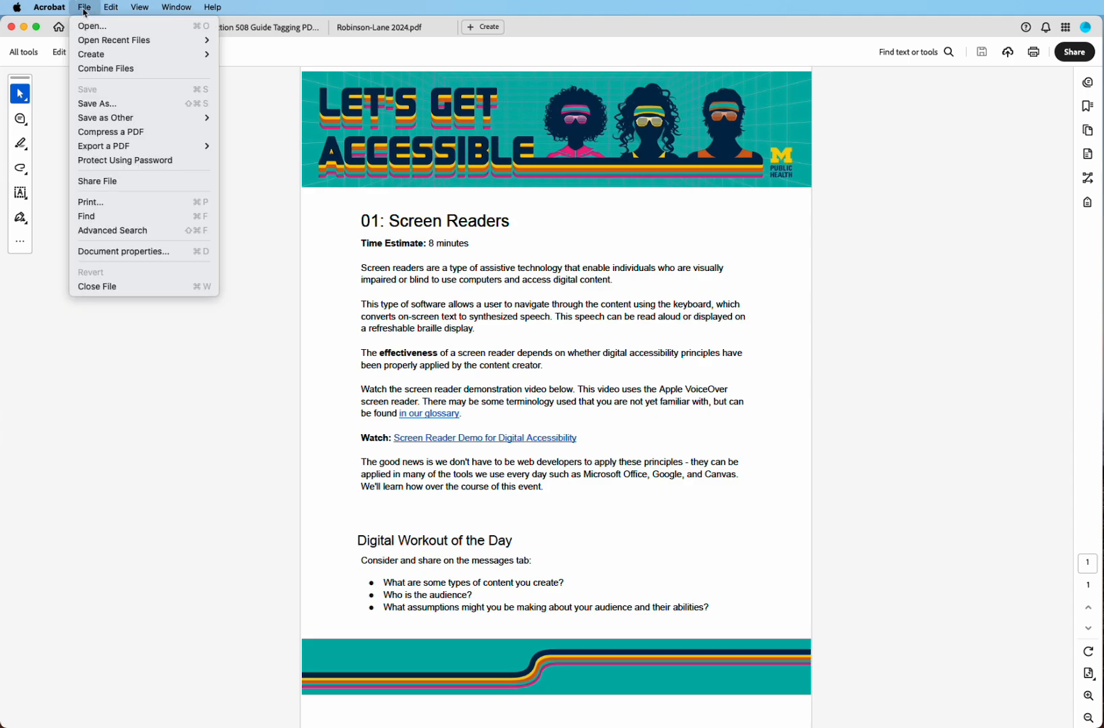
{"action": "left_click", "coordinate": [99, 251]}
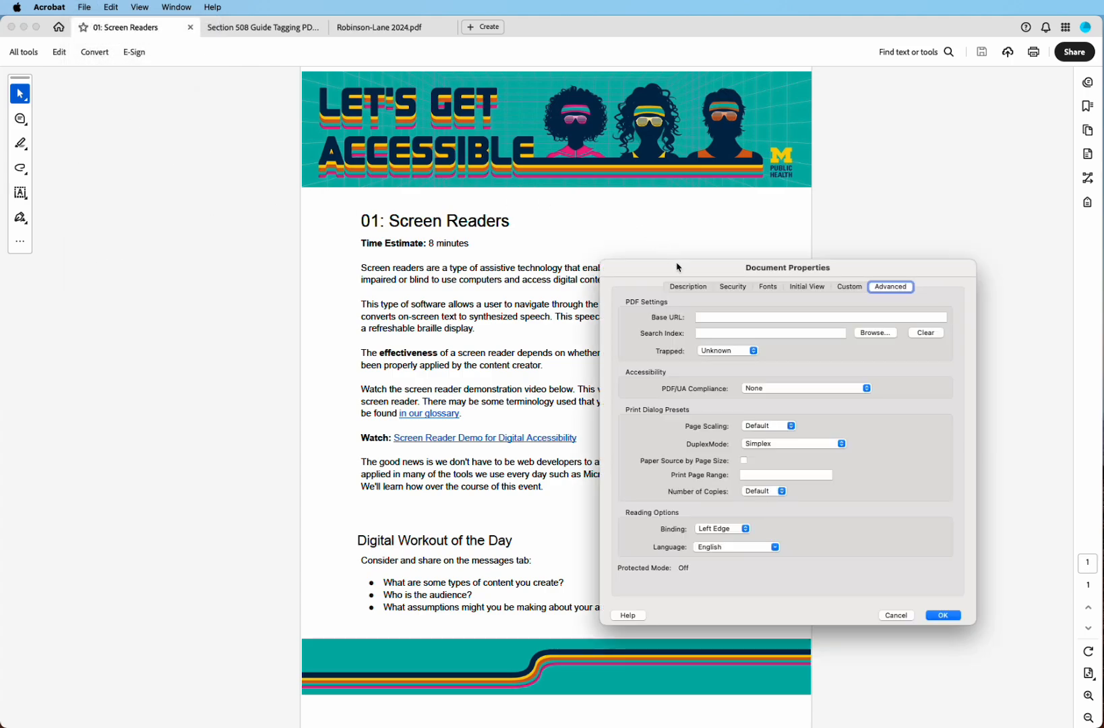
{"action": "left_click_drag", "start_coordinate": [671, 263], "coordinate": [518, 131]}
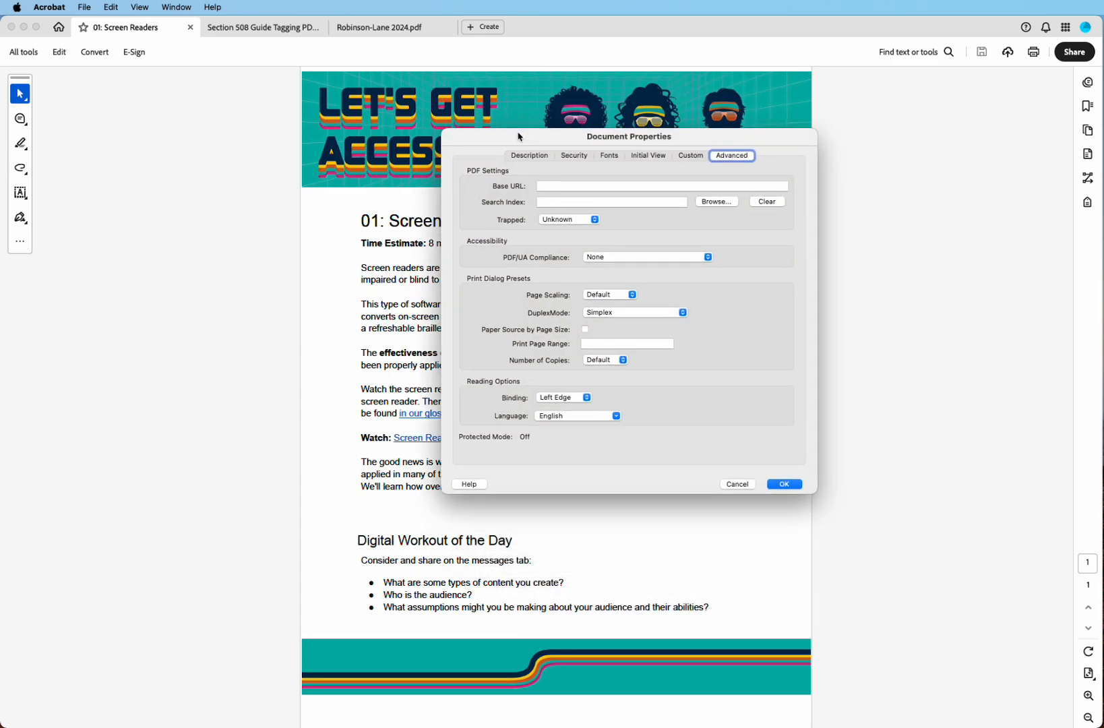
{"action": "left_click", "coordinate": [524, 160]}
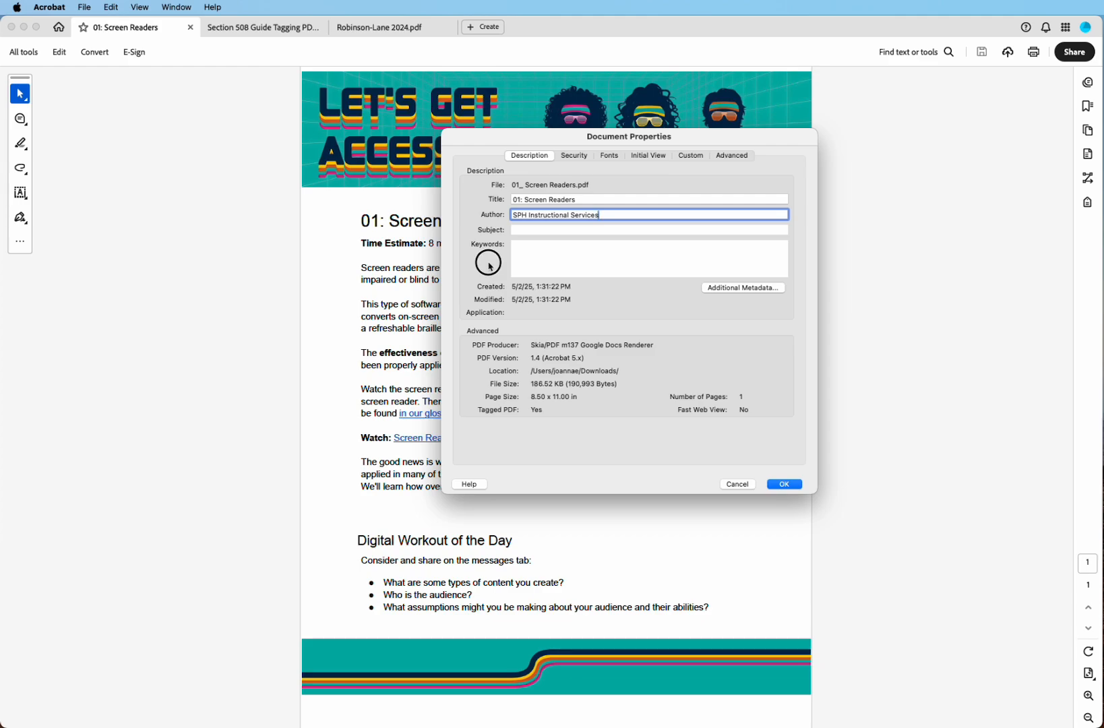
{"action": "left_click", "coordinate": [516, 268]}
{"action": "left_click", "coordinate": [490, 269]}
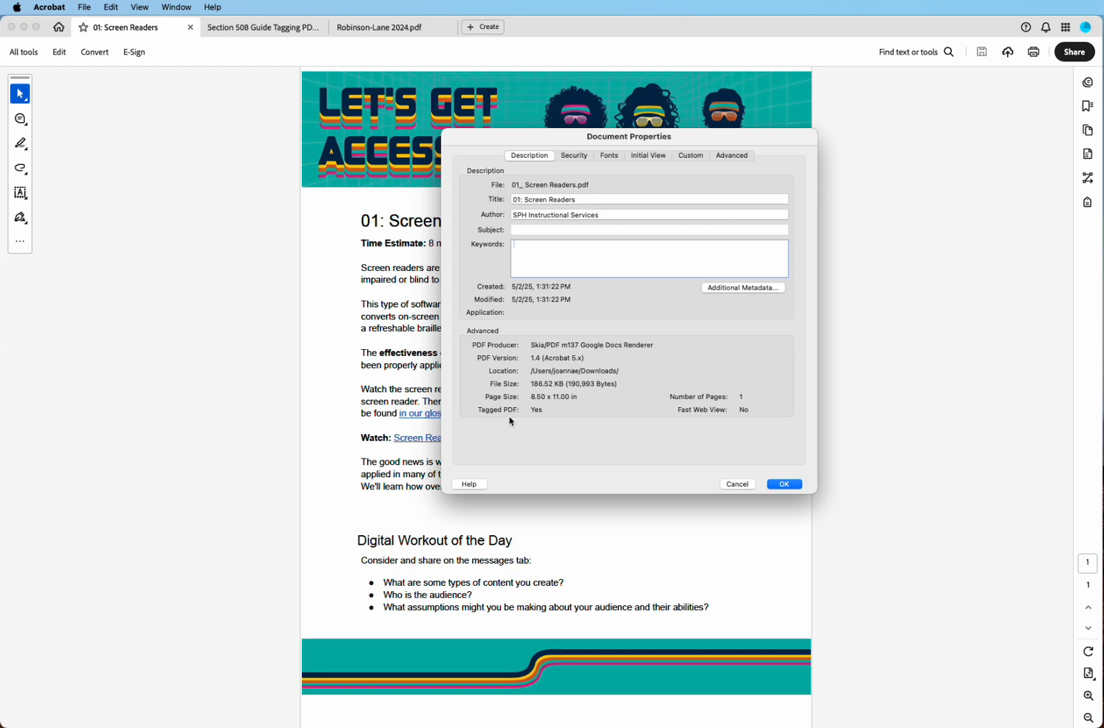
Check the document's security method, initial view and reading language settings, and accept the document properties.
{"action": "left_click", "coordinate": [578, 155]}
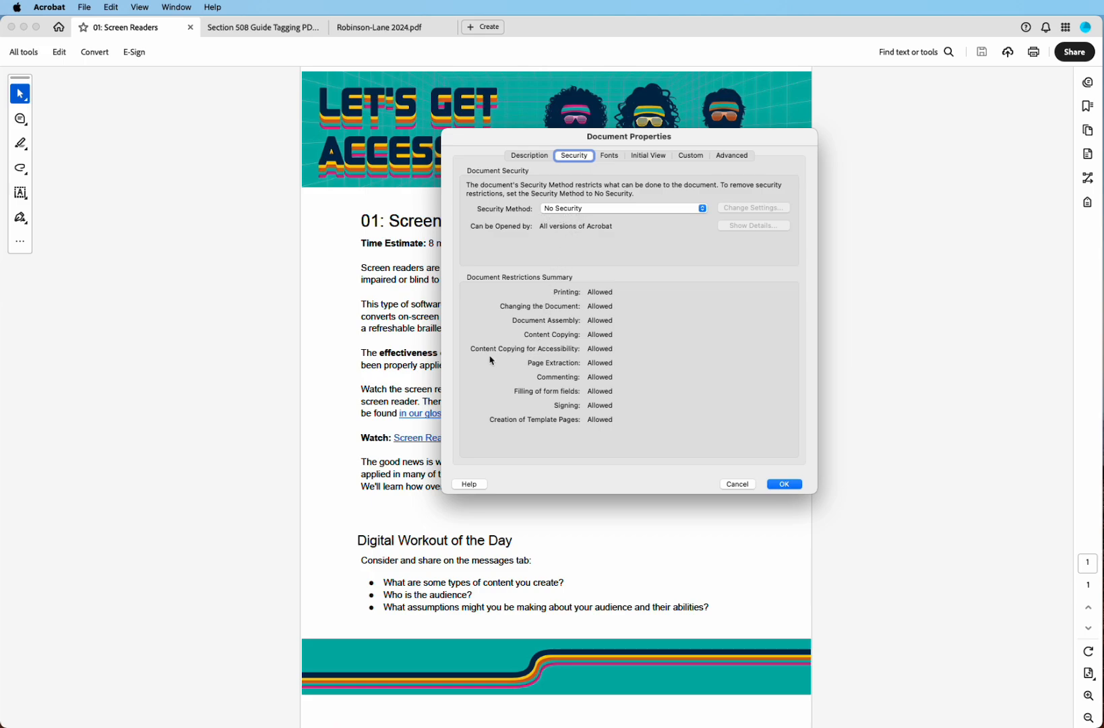
{"action": "left_click", "coordinate": [620, 209]}
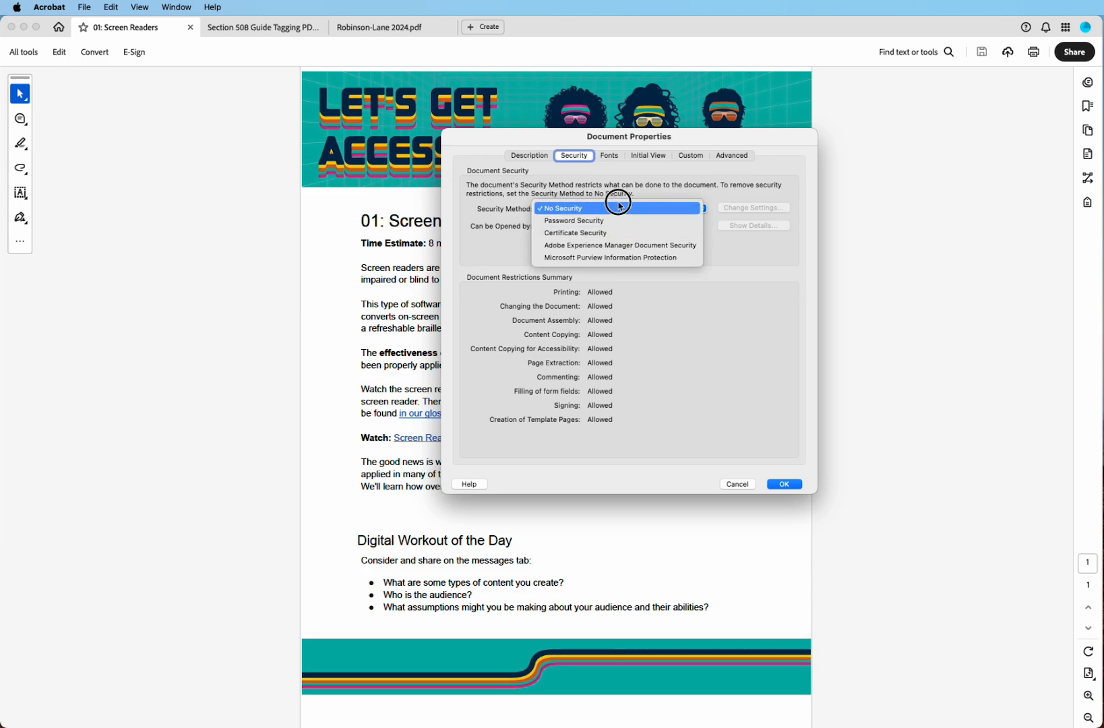
{"action": "left_click", "coordinate": [618, 208]}
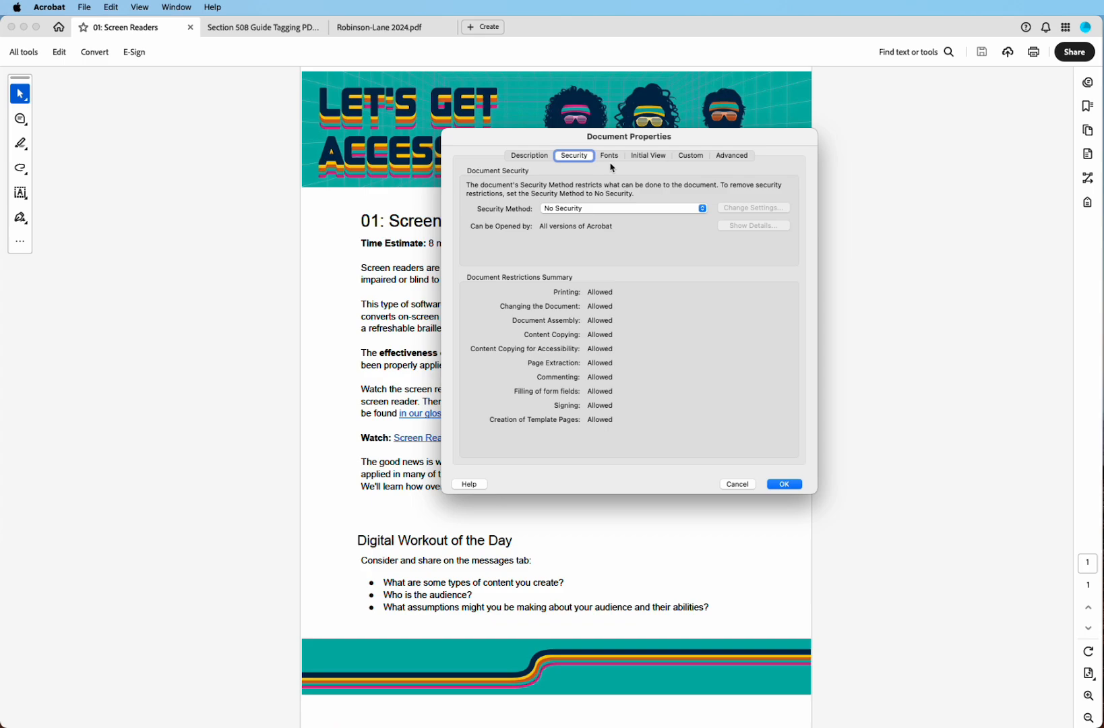
{"action": "left_click", "coordinate": [647, 158]}
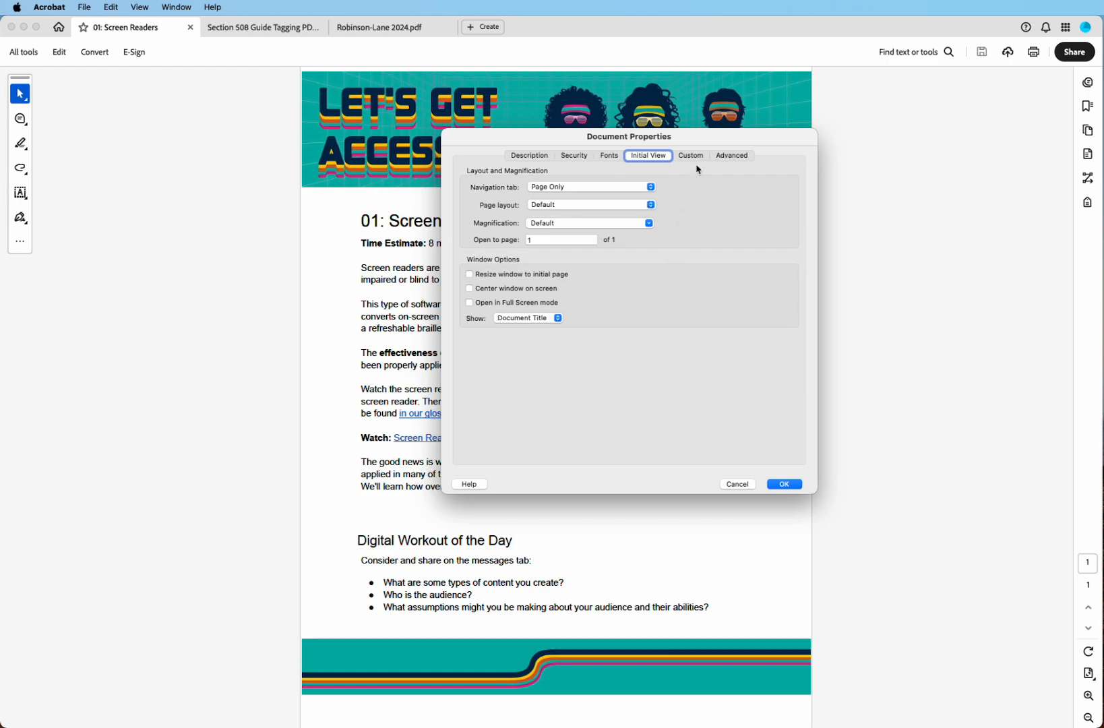
{"action": "left_click", "coordinate": [739, 160]}
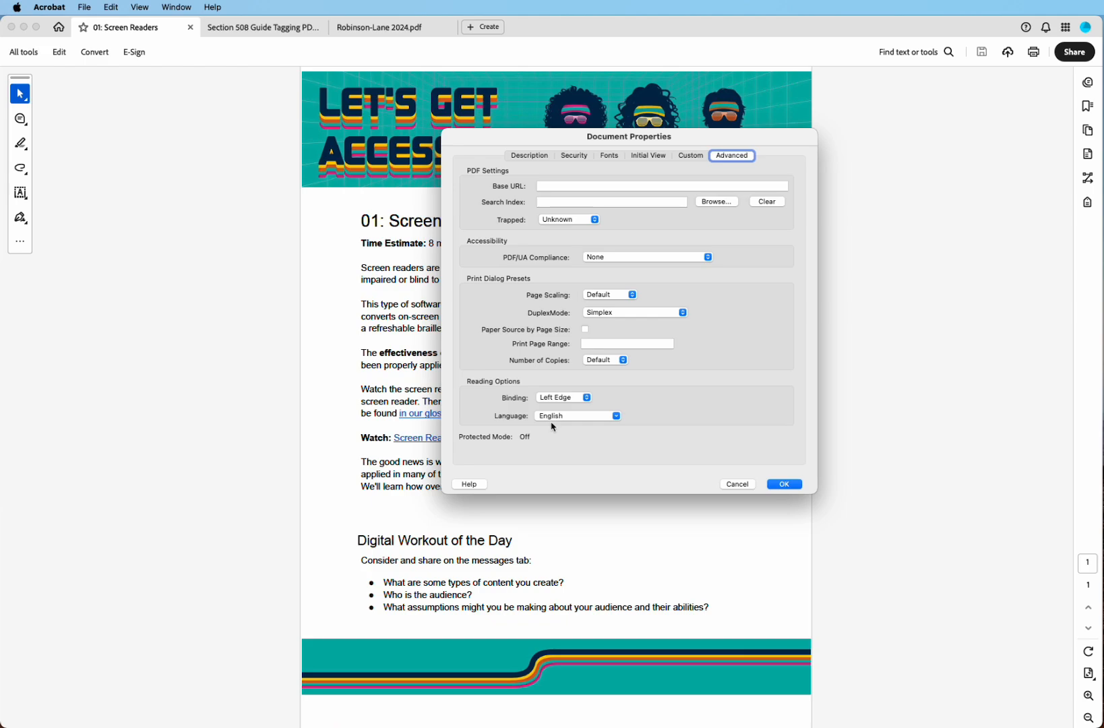
{"action": "left_click", "coordinate": [785, 484]}
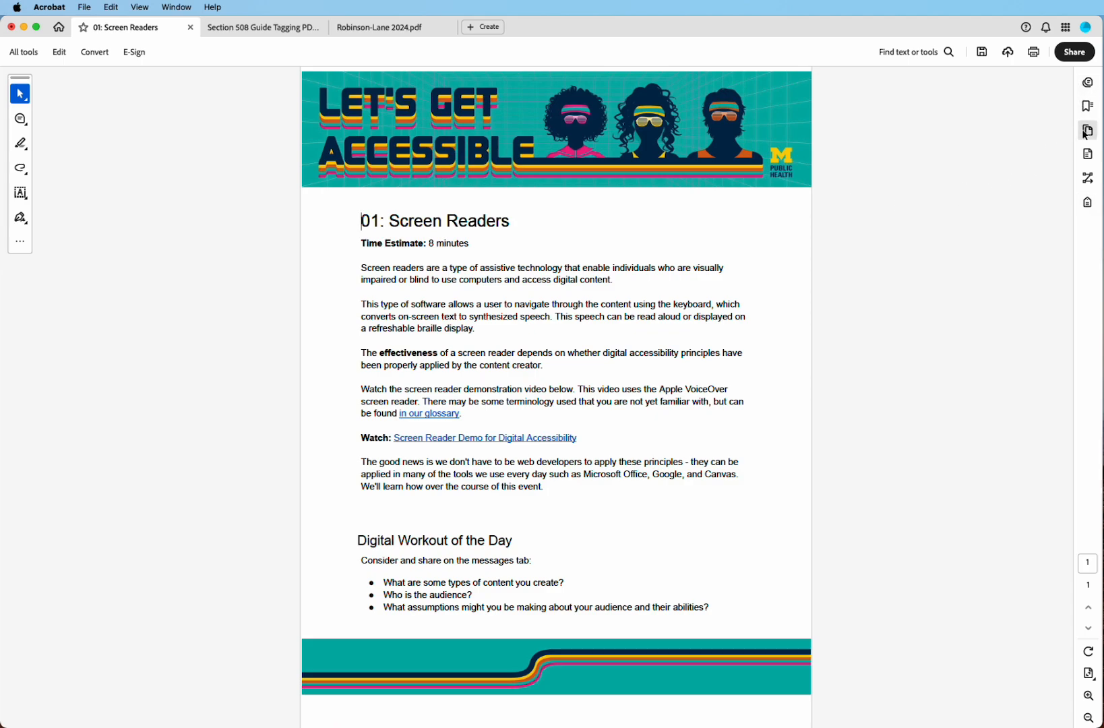
Inspect the document's accessibility tags, checking which content the H1, paragraph, H2 and list tags mark on the page.
{"action": "left_click", "coordinate": [1087, 202]}
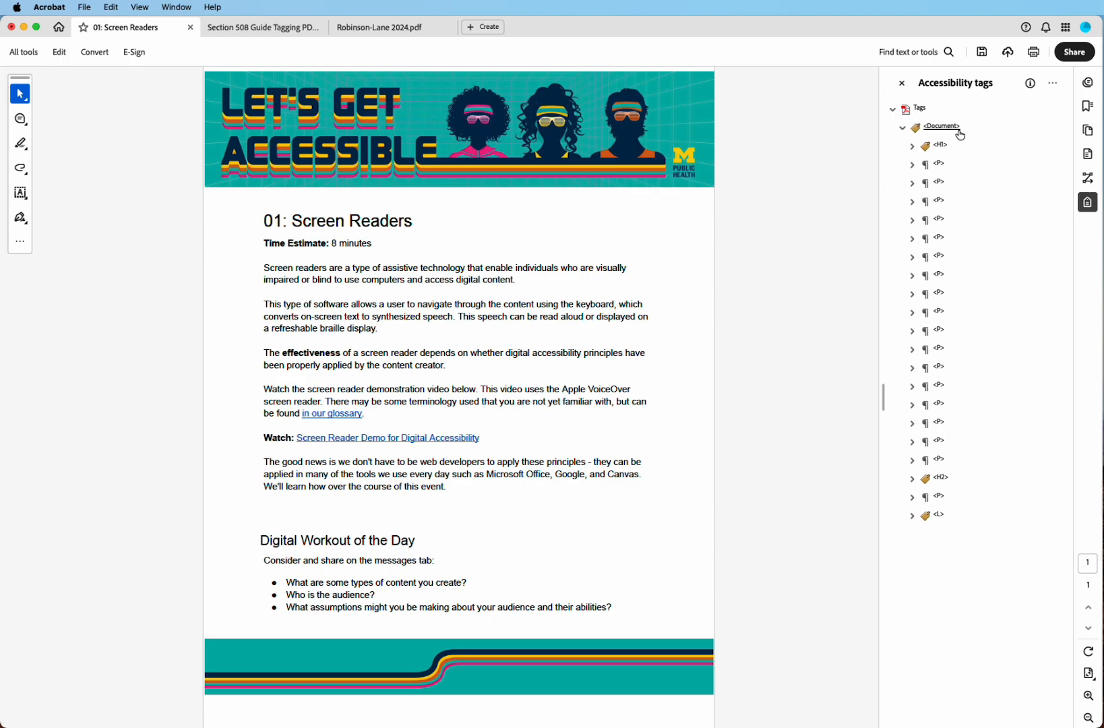
{"action": "left_click", "coordinate": [940, 146]}
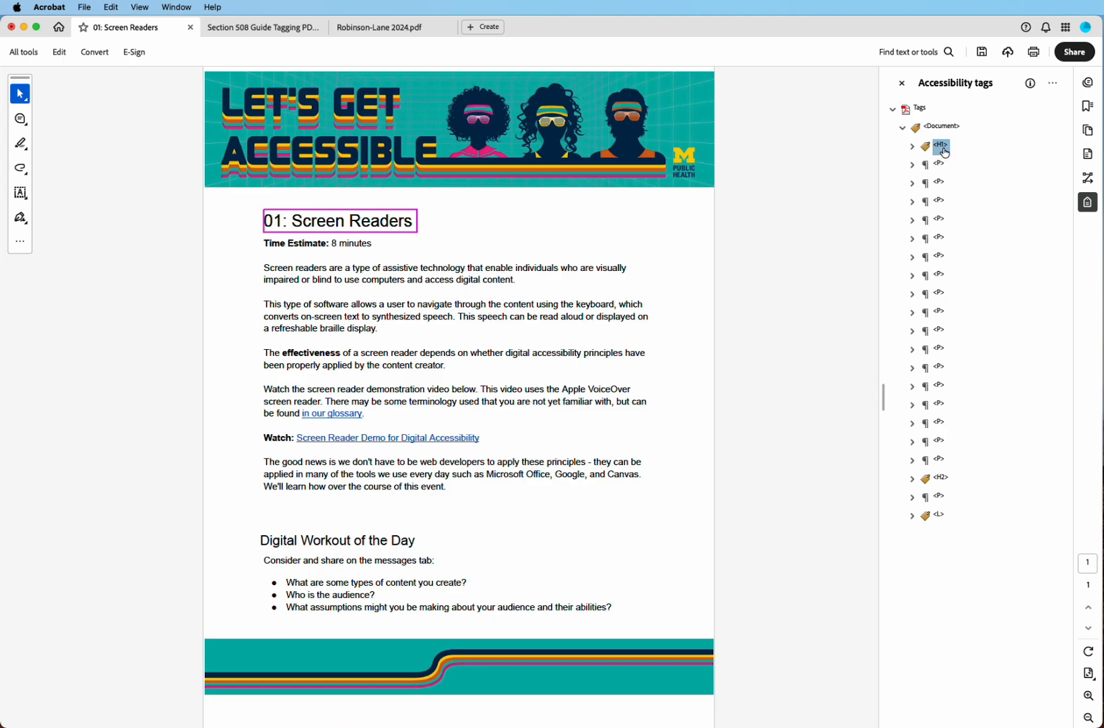
{"action": "left_click", "coordinate": [939, 164]}
{"action": "left_click", "coordinate": [938, 200]}
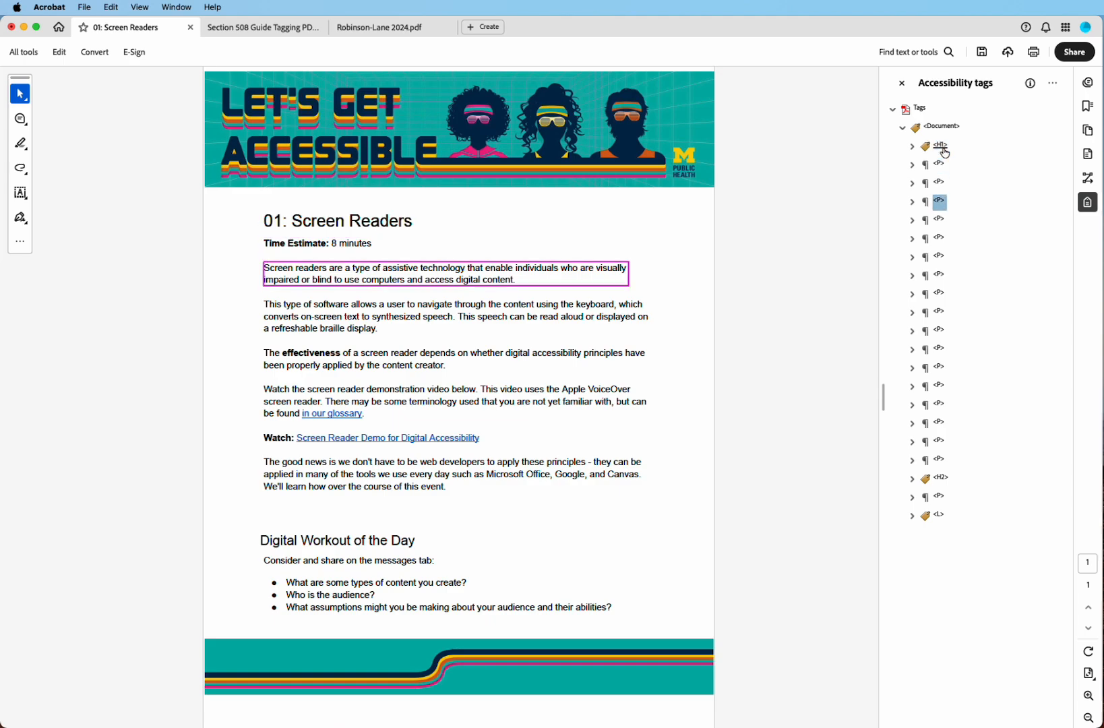
{"action": "left_click", "coordinate": [940, 477]}
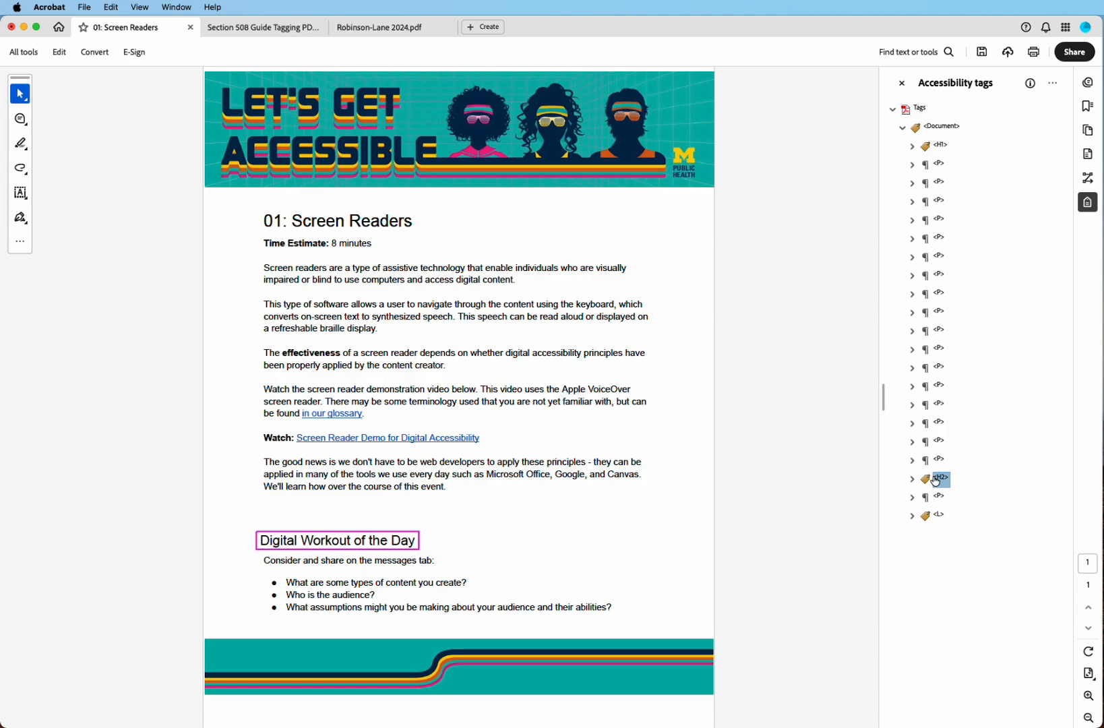
{"action": "key", "text": "Down"}
{"action": "key", "text": "Down"}
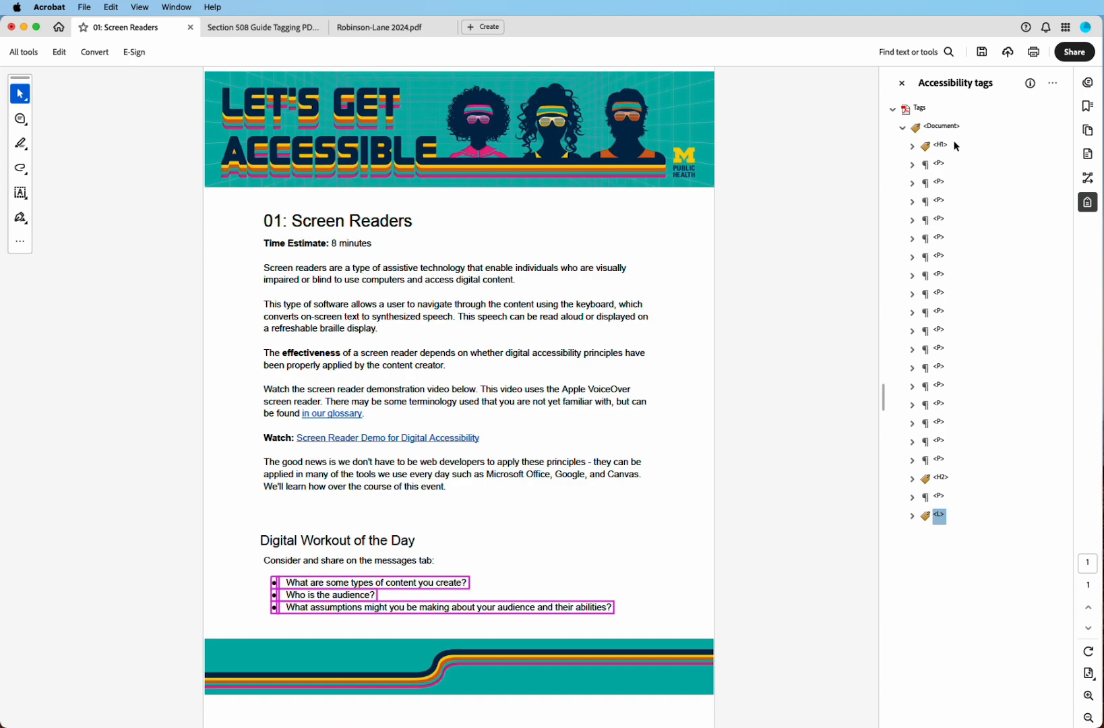
{"action": "left_click", "coordinate": [963, 110]}
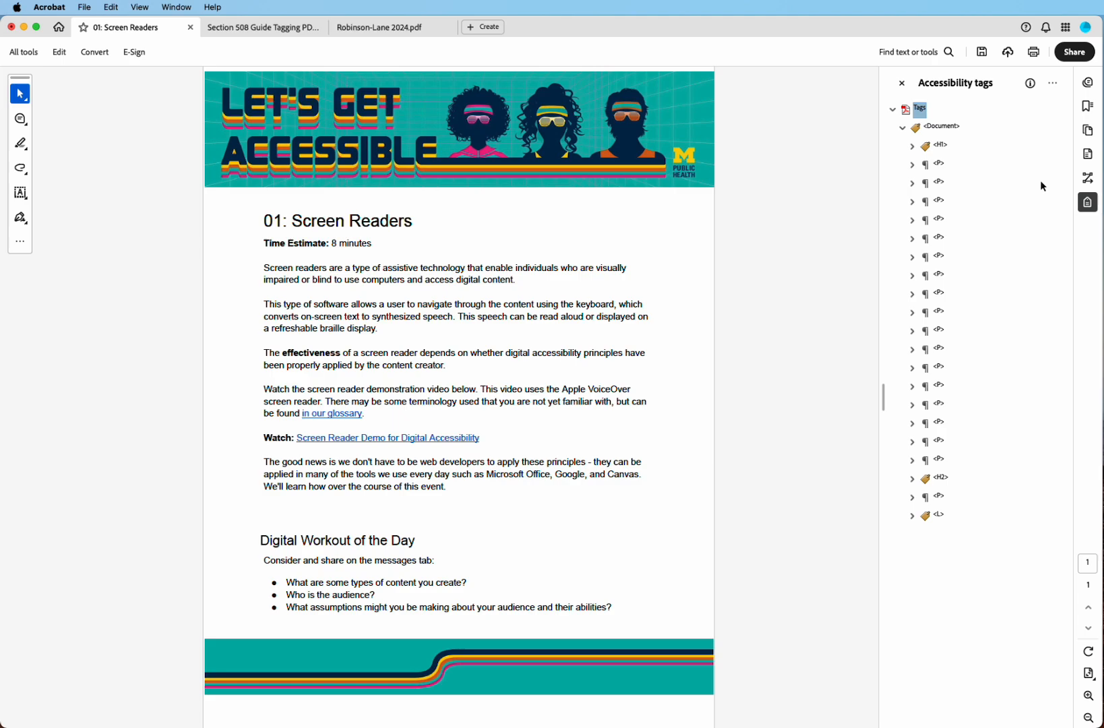
Examine the reading order of page 1, going through its content regions from the title to the bulleted list.
{"action": "left_click", "coordinate": [1087, 184]}
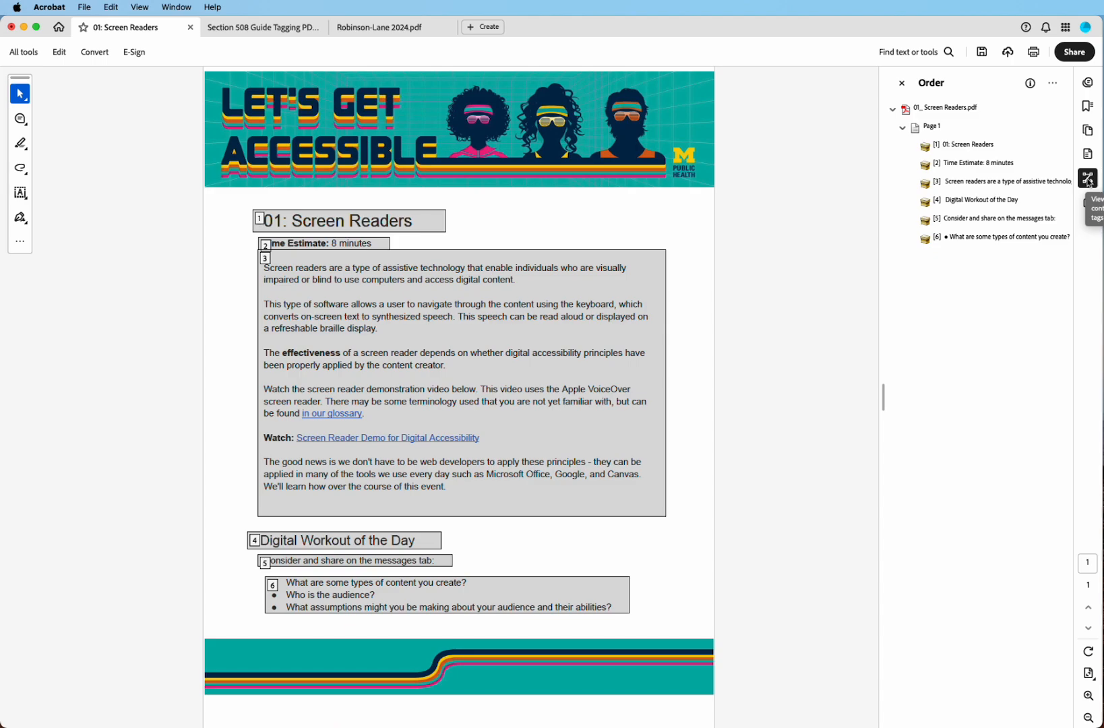
{"action": "left_click", "coordinate": [943, 145]}
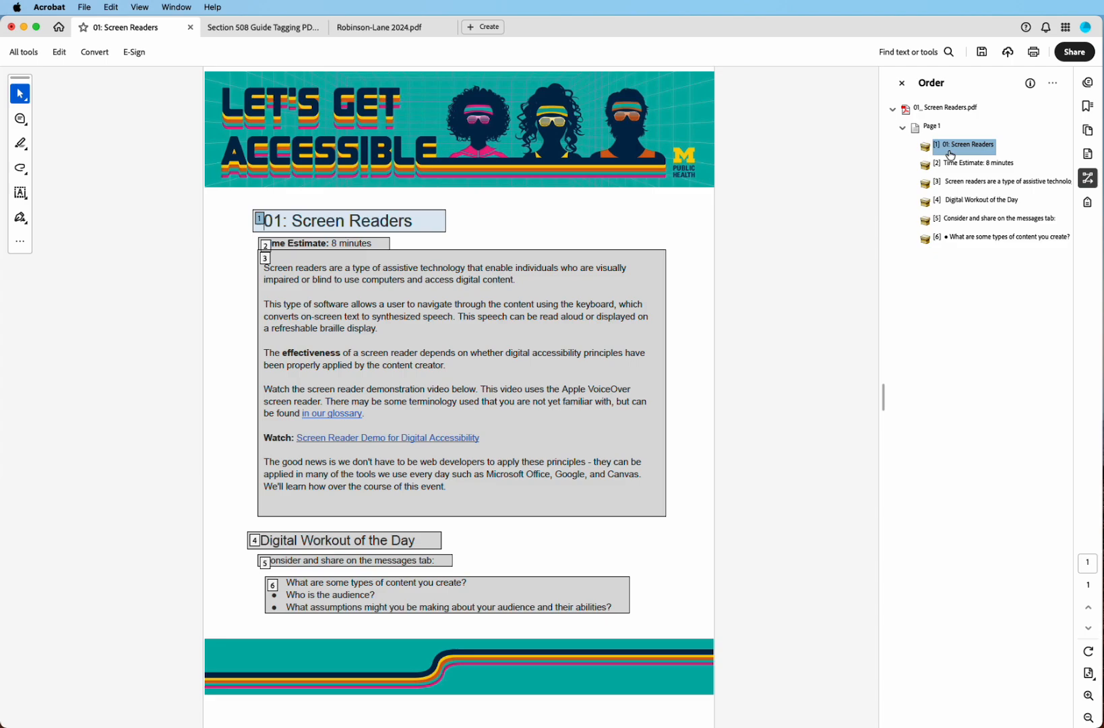
{"action": "left_click", "coordinate": [950, 156]}
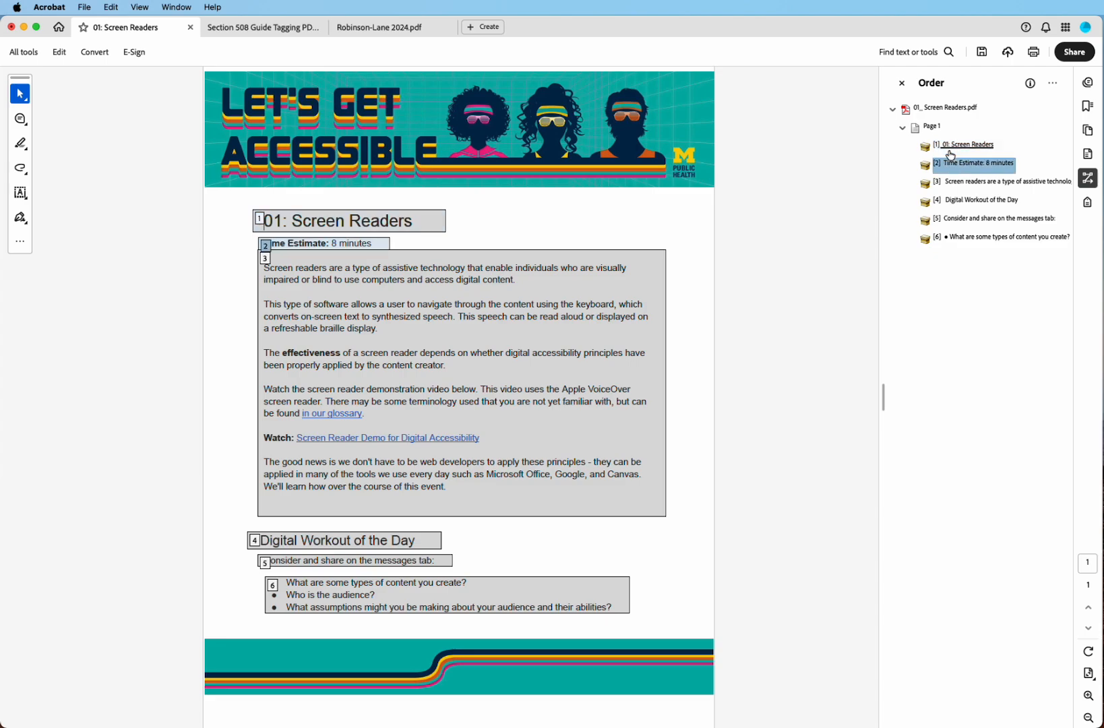
{"action": "key", "text": "Down"}
{"action": "key", "text": "Down"}
{"action": "key", "text": "Down"}
{"action": "key", "text": "Down"}
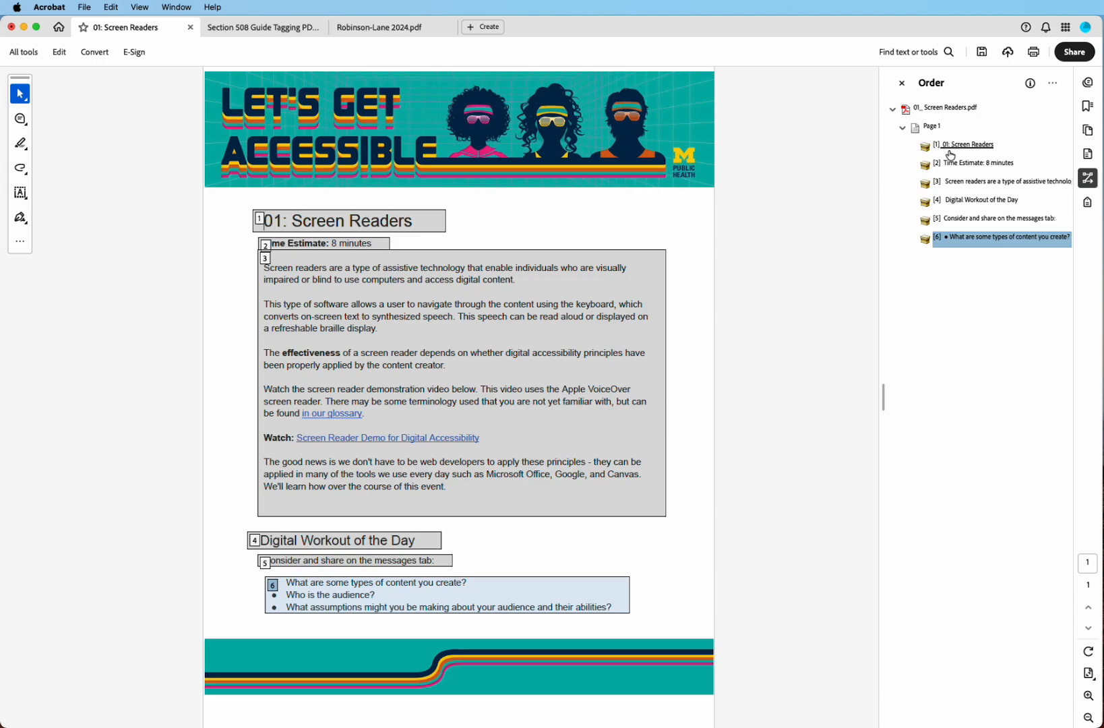
{"action": "left_click", "coordinate": [896, 86]}
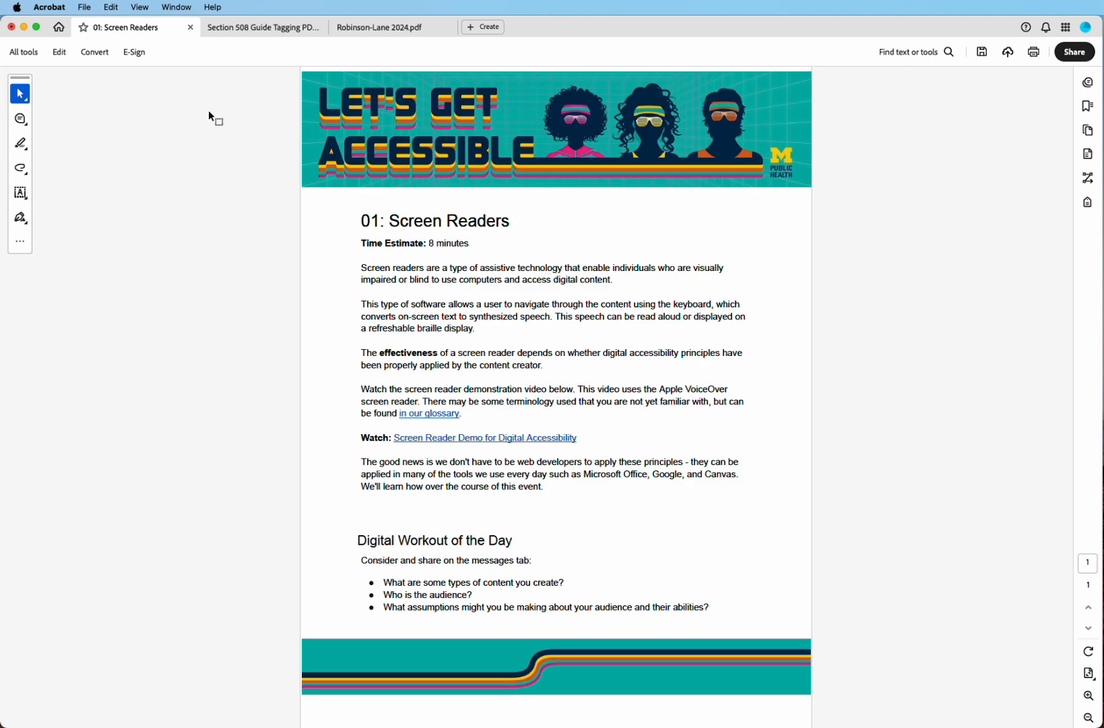
Start the Make Accessible guided action on 01_ Screen Readers.pdf.
{"action": "left_click", "coordinate": [23, 51]}
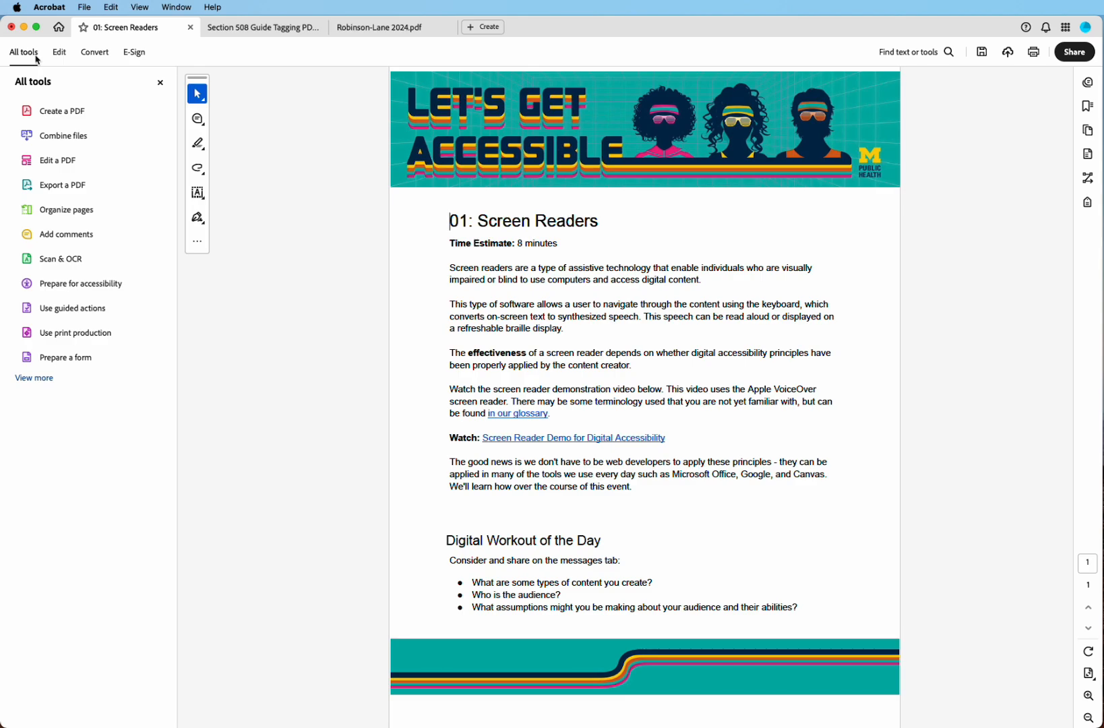
{"action": "left_click", "coordinate": [102, 315]}
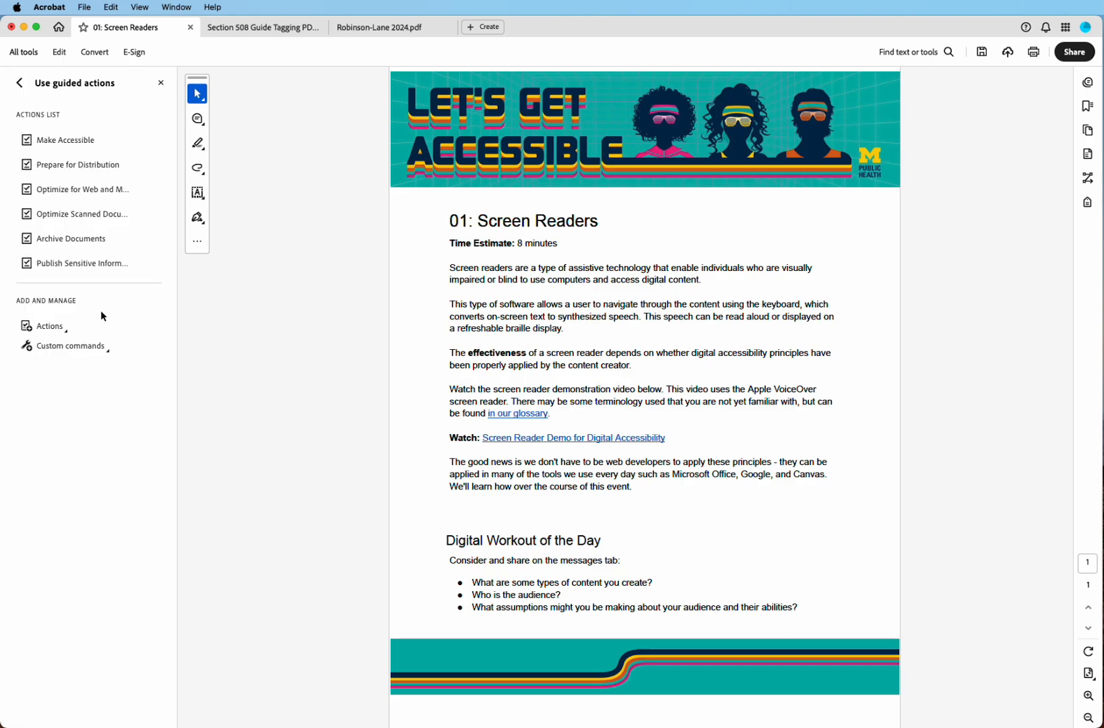
{"action": "left_click", "coordinate": [85, 144]}
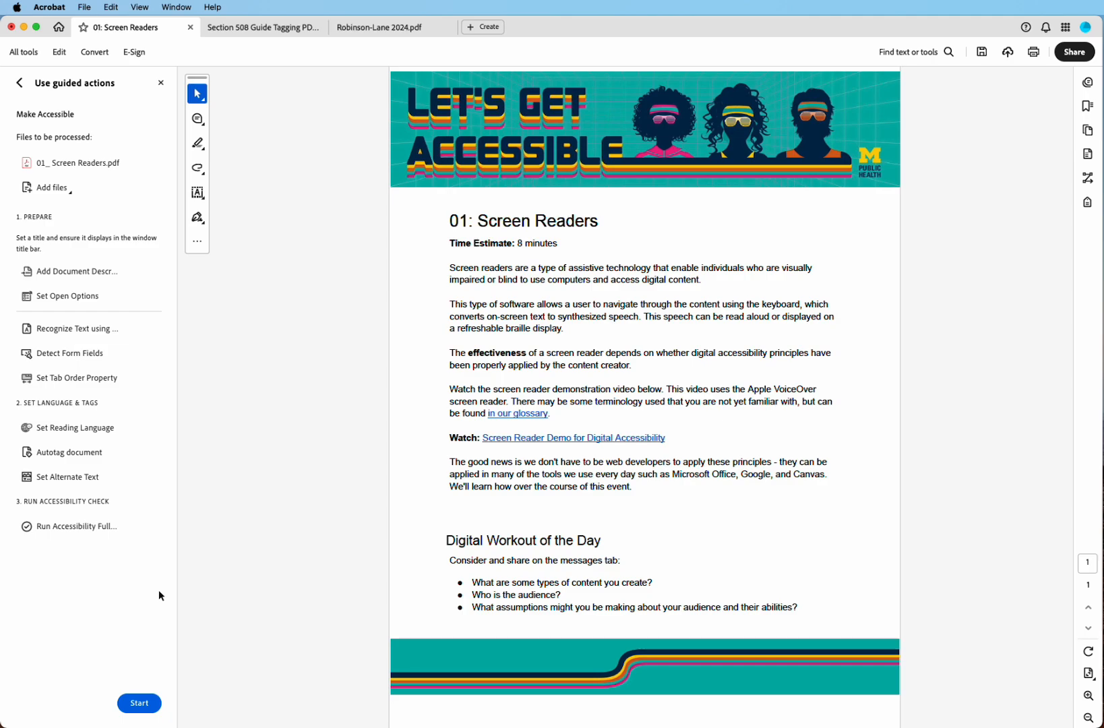
{"action": "left_click", "coordinate": [140, 703]}
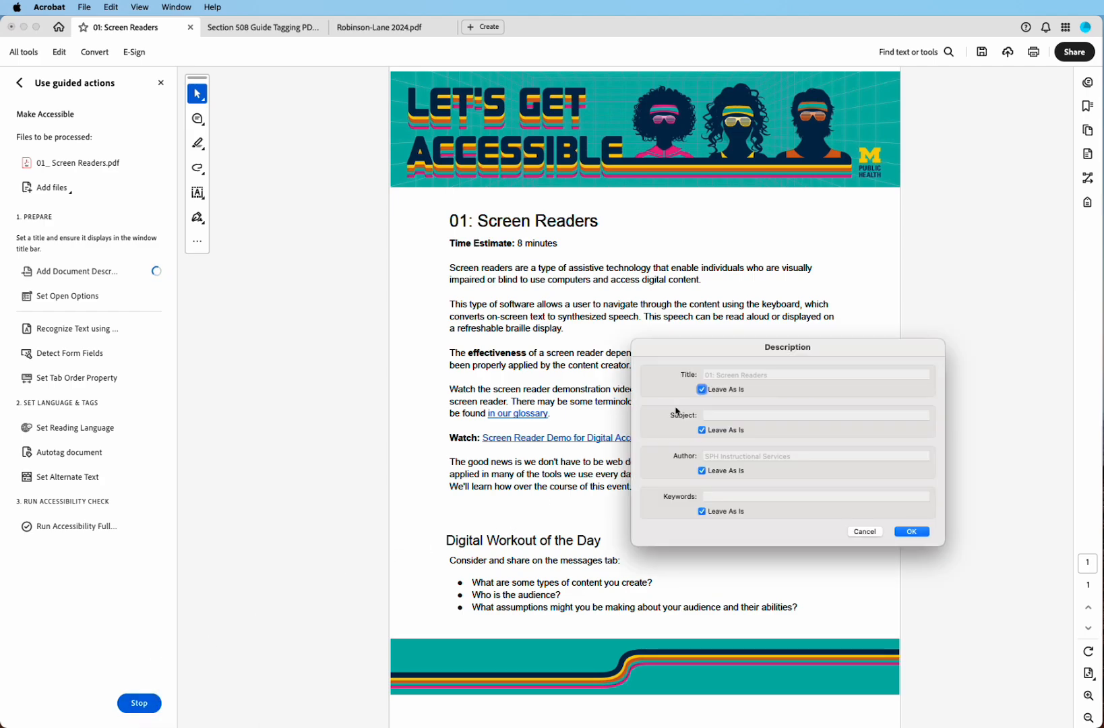
Set the document description's subject to Digital Accessibility, leaving the title, author and keywords as is.
{"action": "left_click_drag", "start_coordinate": [773, 353], "coordinate": [572, 215]}
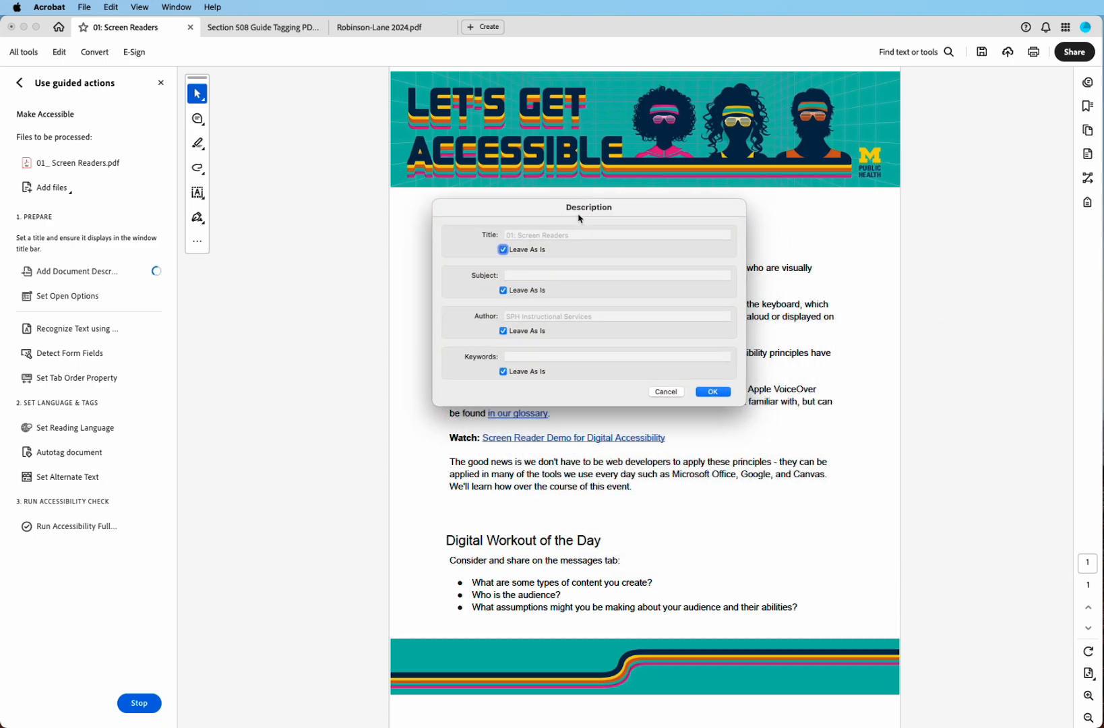
{"action": "left_click", "coordinate": [503, 291]}
{"action": "left_click", "coordinate": [597, 296]}
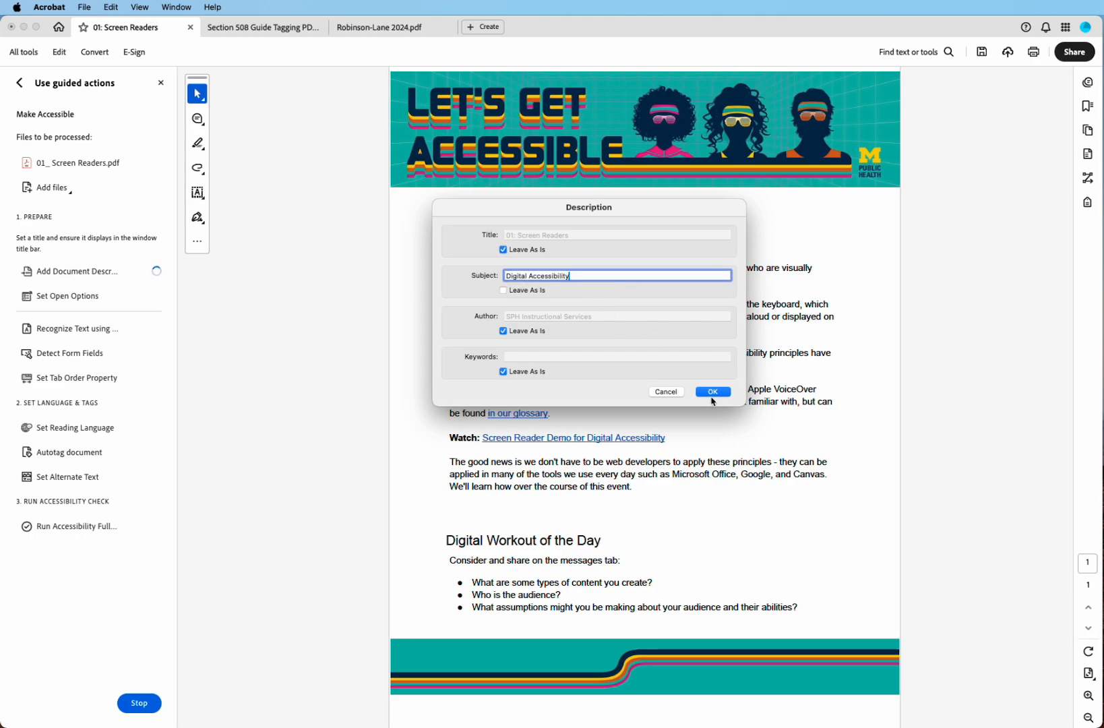
{"action": "left_click", "coordinate": [712, 394]}
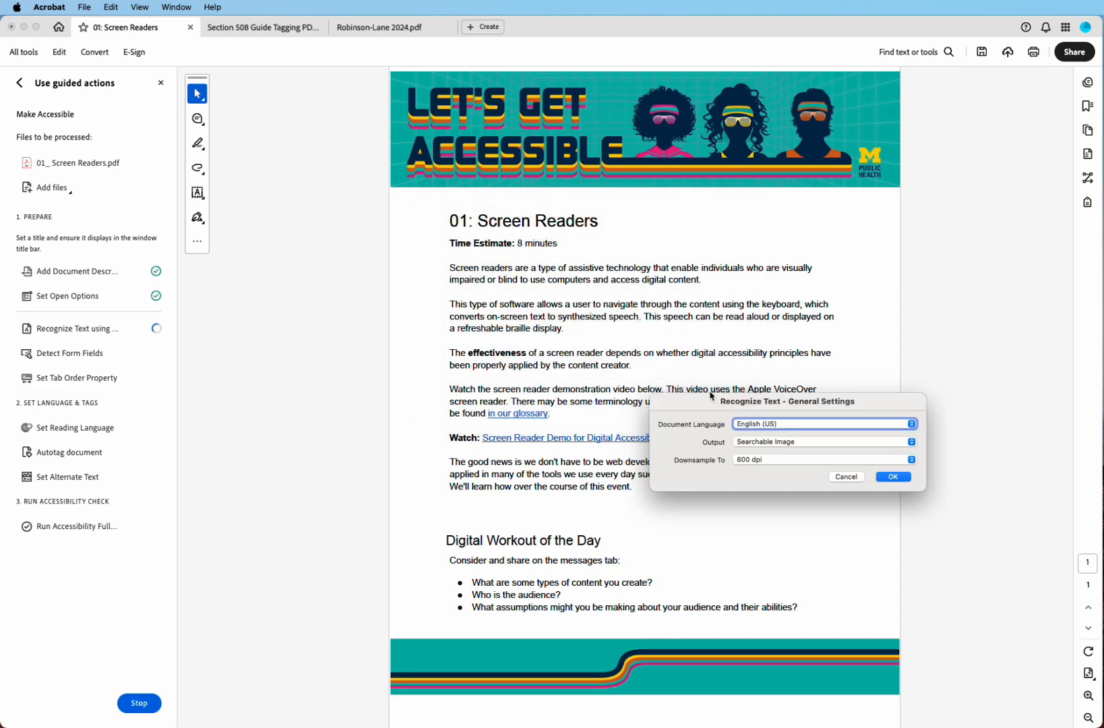
Set the text recognition output to Searchable Image (Exact) and run the recognition.
{"action": "left_click_drag", "start_coordinate": [712, 406], "coordinate": [534, 255]}
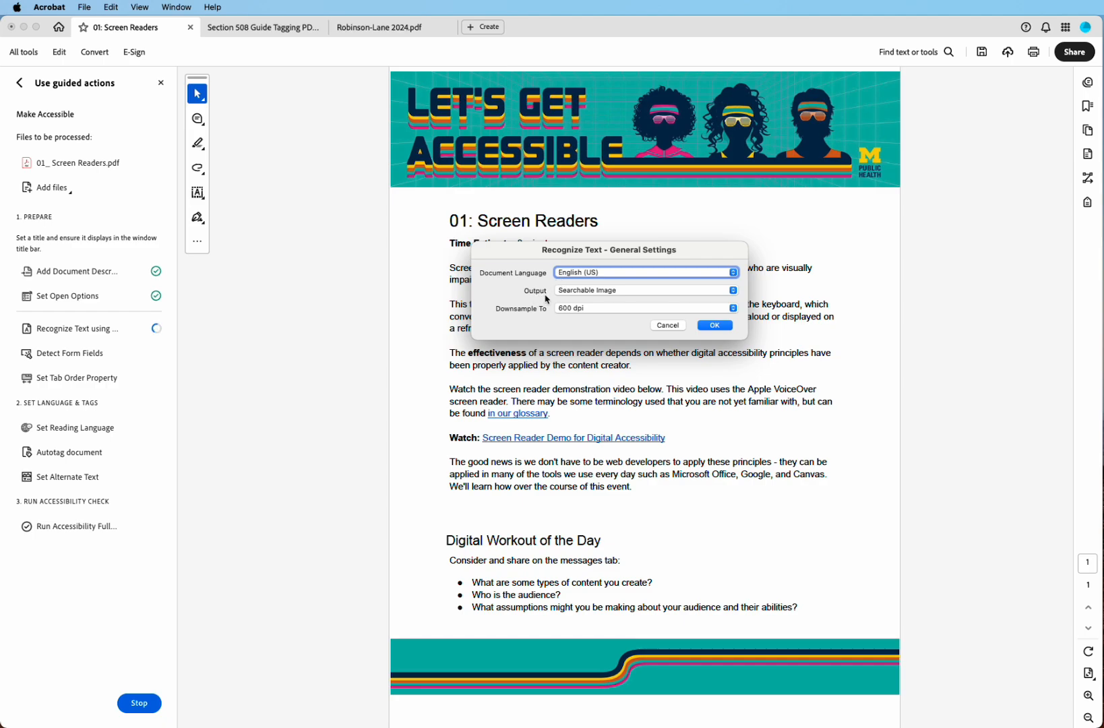
{"action": "left_click", "coordinate": [620, 291]}
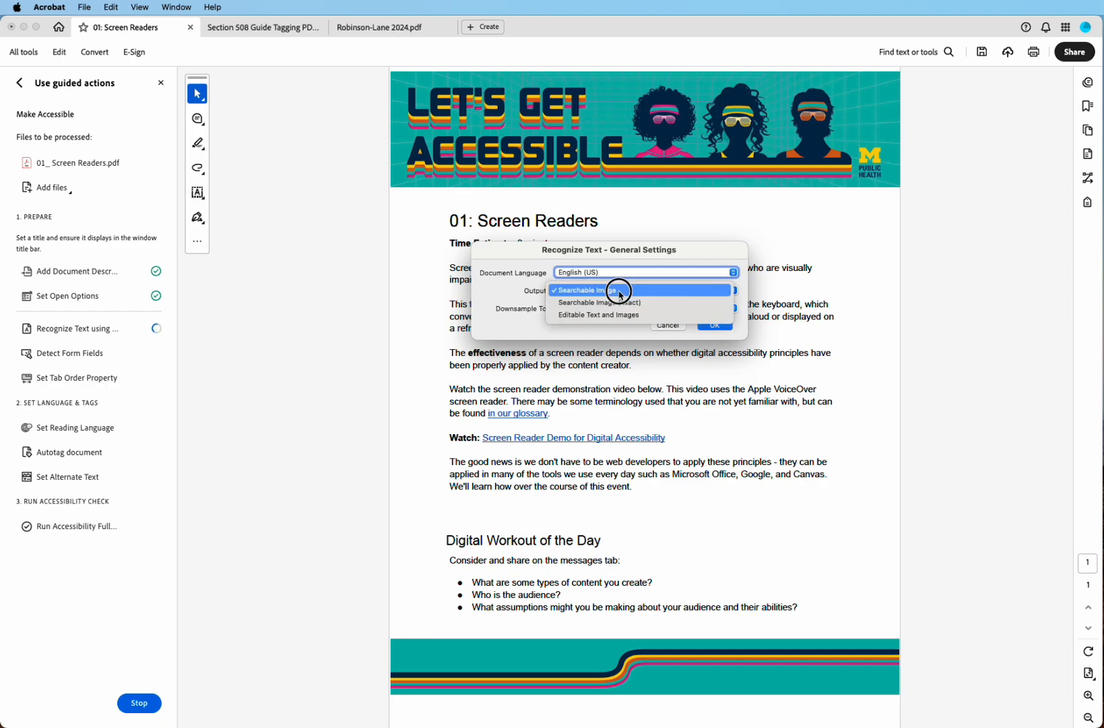
{"action": "left_click", "coordinate": [620, 310]}
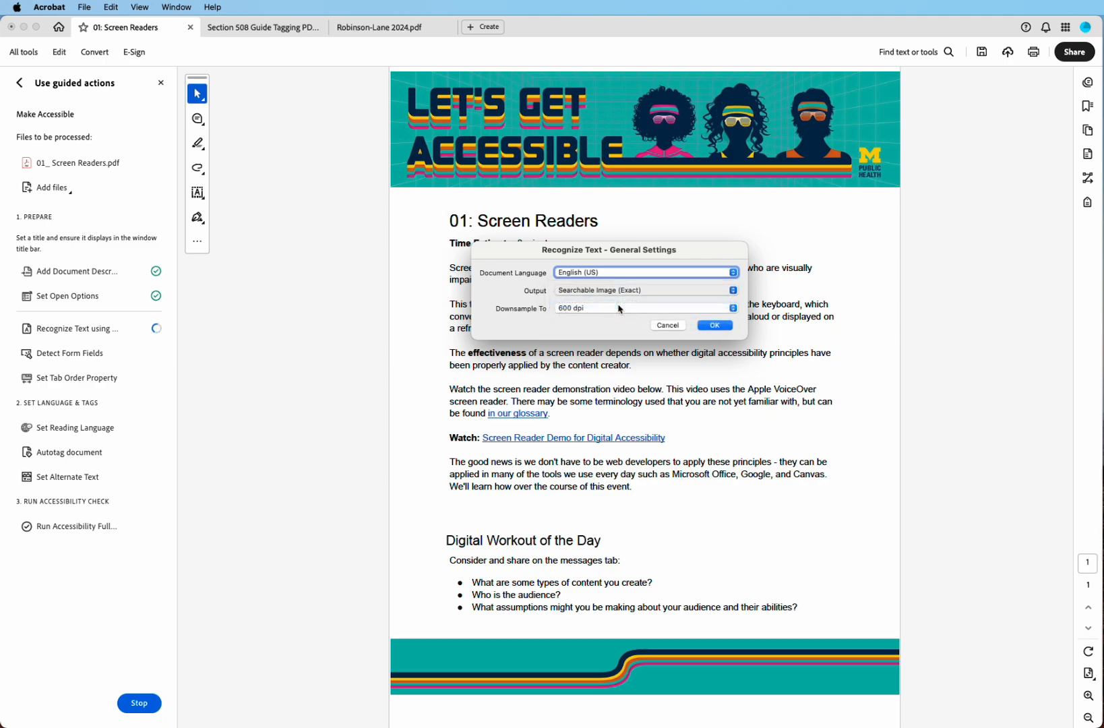
{"action": "left_click", "coordinate": [711, 325]}
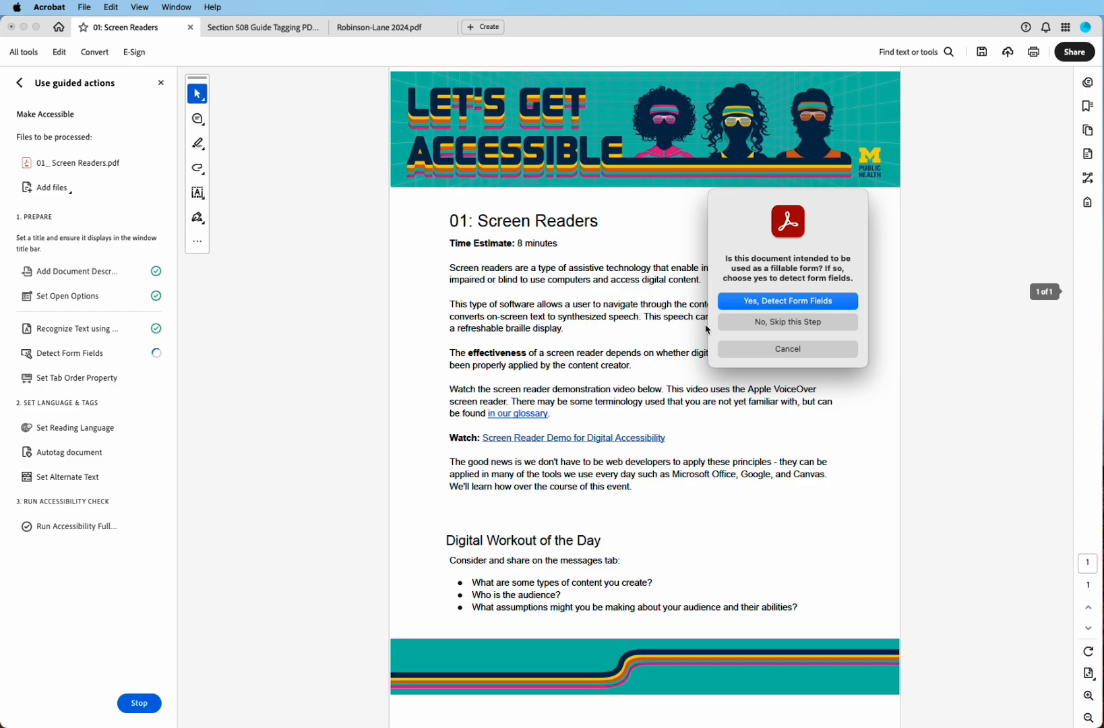
Skip form field detection and set the document's reading language to English.
{"action": "left_click", "coordinate": [796, 329]}
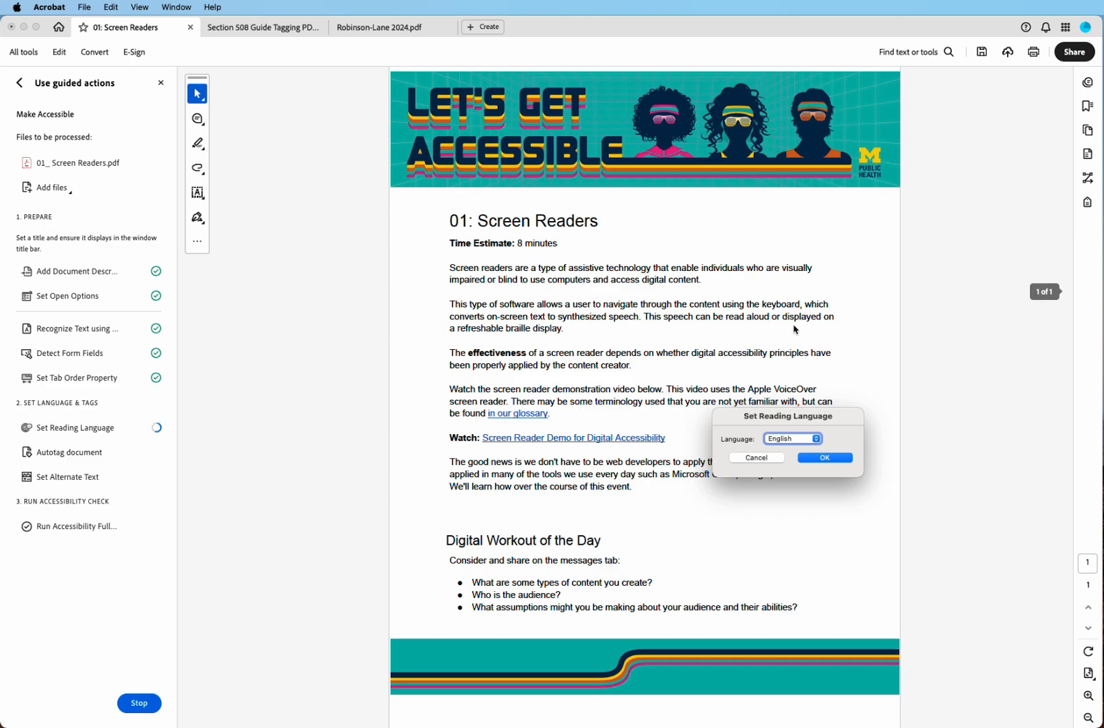
{"action": "left_click", "coordinate": [822, 462]}
{"action": "left_click", "coordinate": [823, 464]}
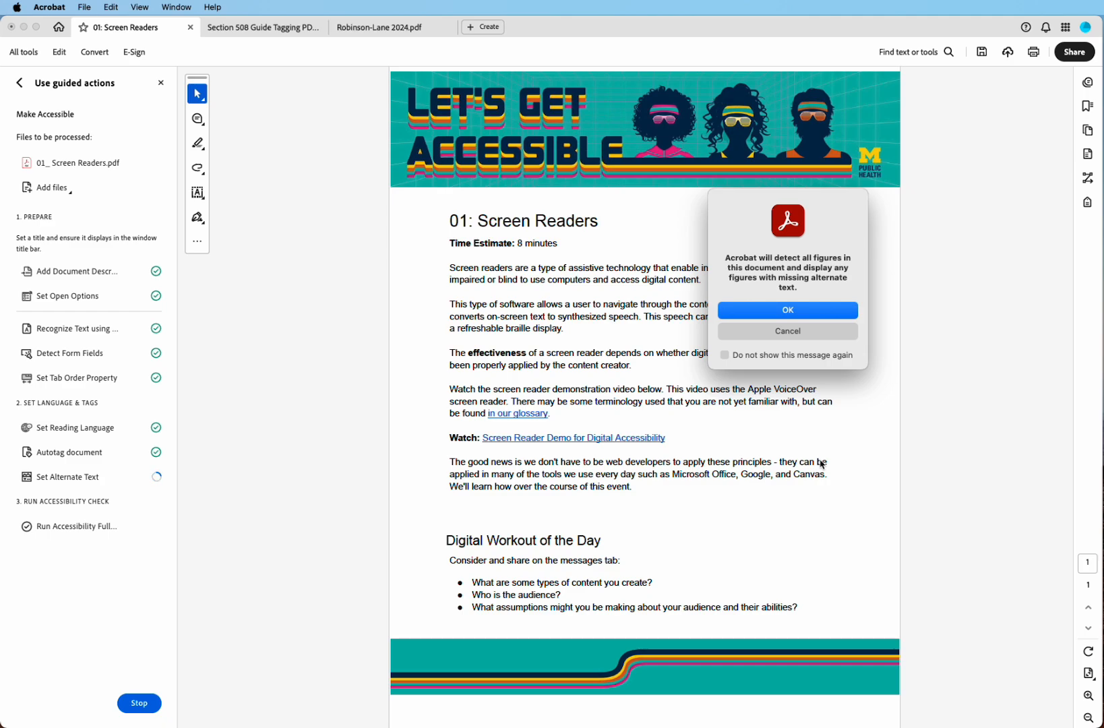
Add header image alt text "Colorful banner image with text 'Let's Get Accessible with an 80's retro theme and the University of Michigan School of Public Health logo".
{"action": "left_click", "coordinate": [813, 314]}
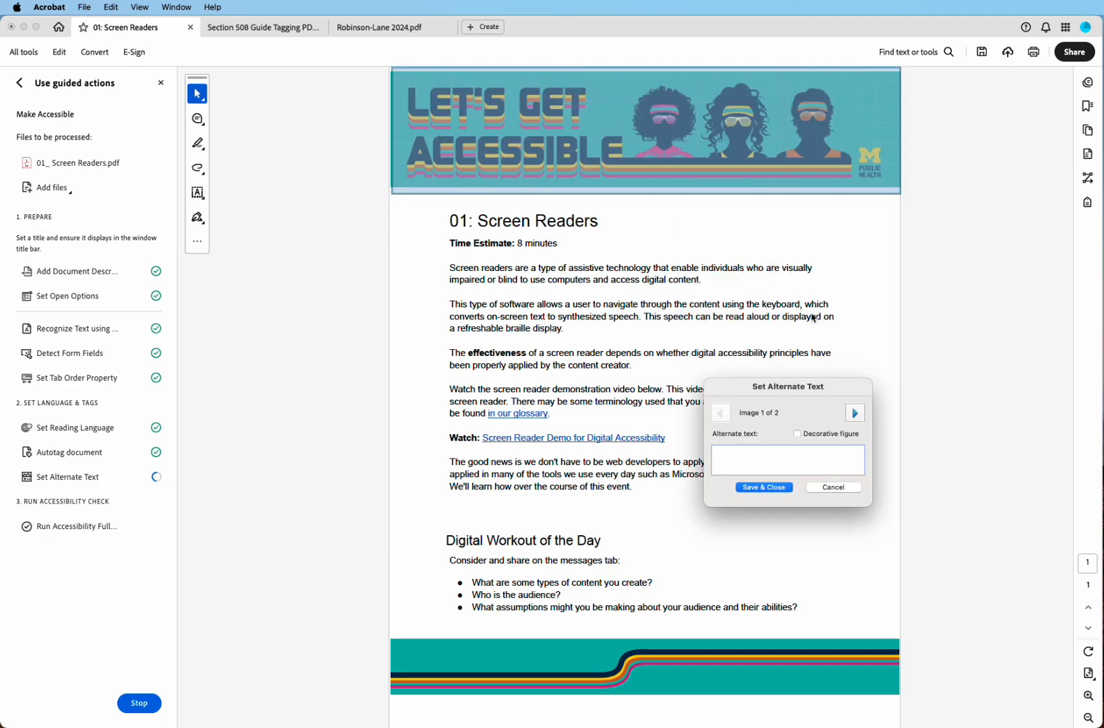
{"action": "left_click_drag", "start_coordinate": [811, 387], "coordinate": [665, 275]}
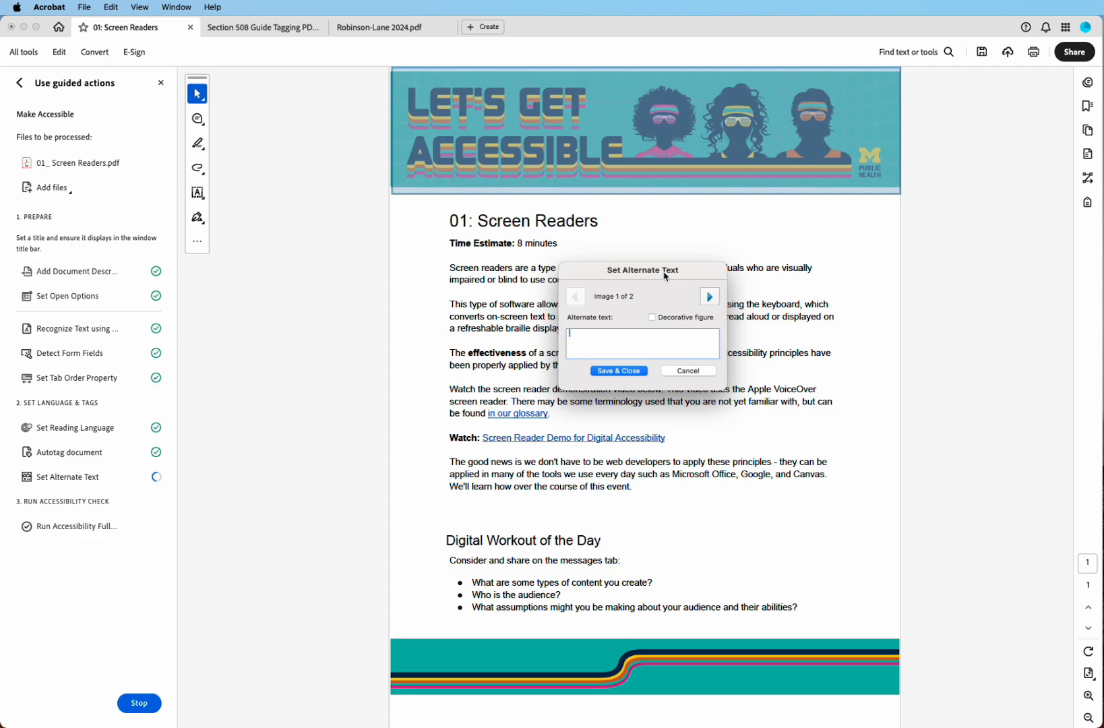
{"action": "type", "text": "Colorful banner image with text 'Let's Get Accessible with an 80's retro theme and the University of Michigan School of Public Health logo"}
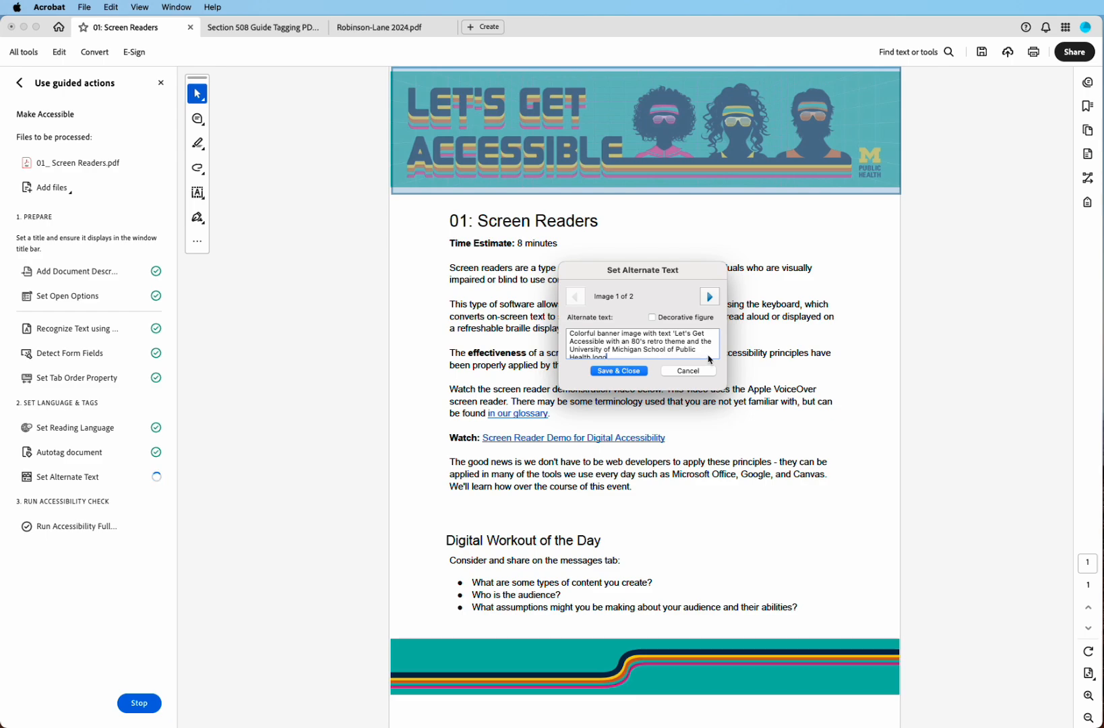
{"action": "left_click", "coordinate": [709, 298]}
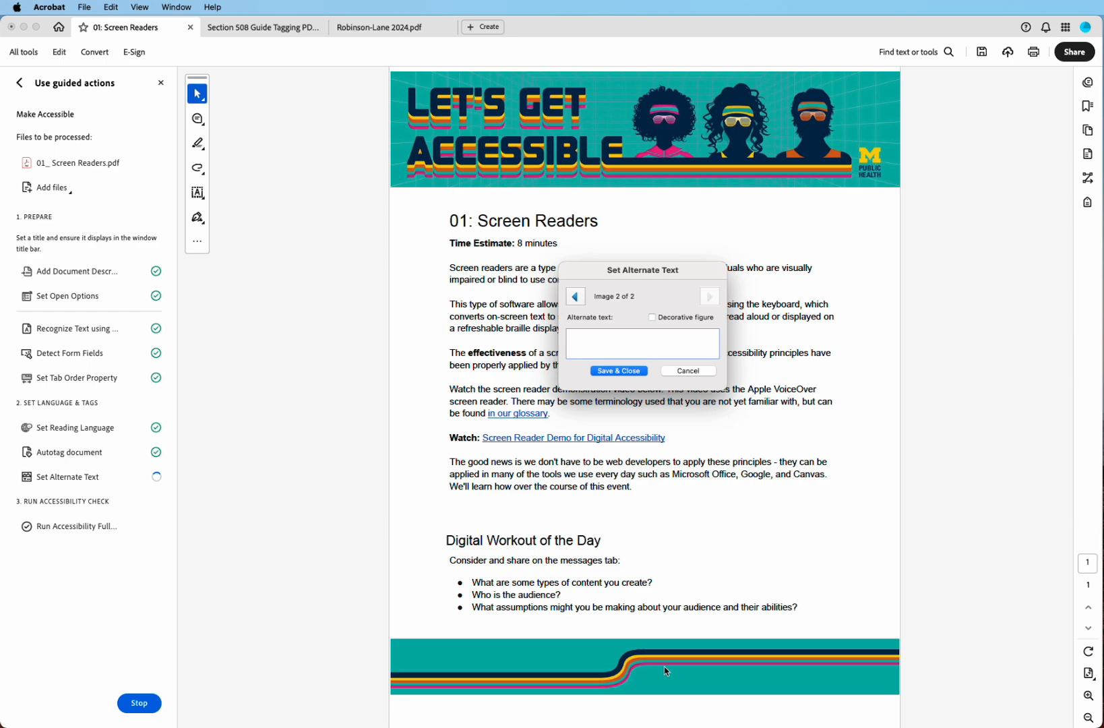
Set the footer image's alternate text to "Banner graphic with an 80's retro theme" and save the alternate texts.
{"action": "type", "text": "Banner graphic with an 80's retro theme"}
{"action": "left_click", "coordinate": [576, 297]}
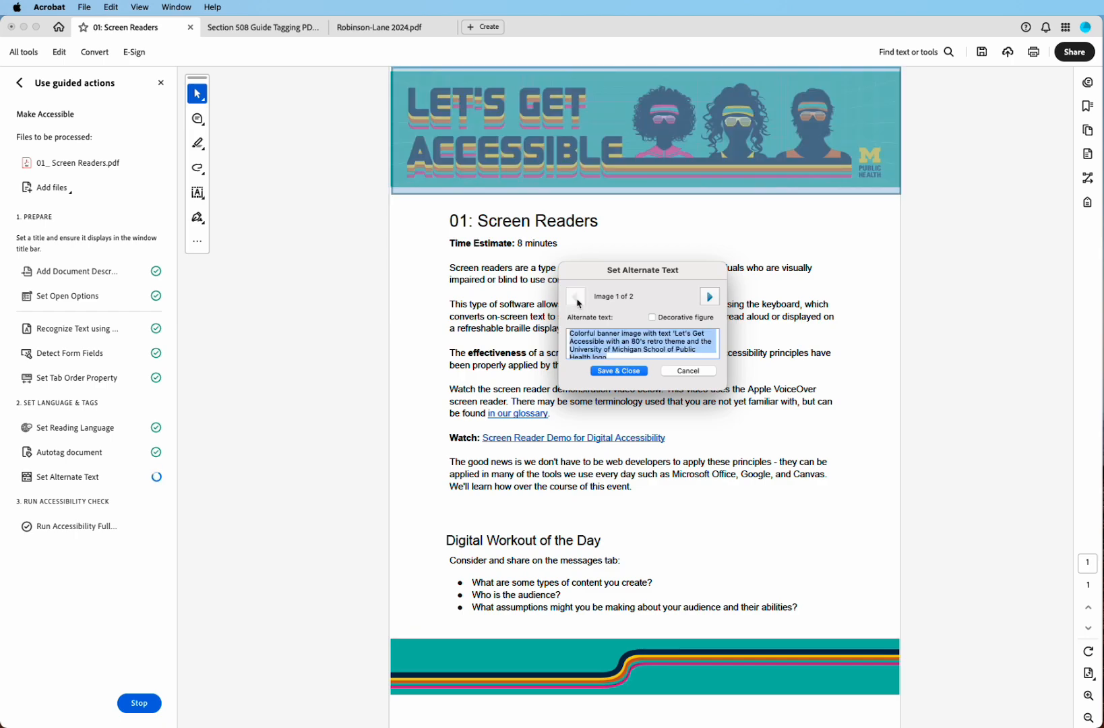
{"action": "left_click", "coordinate": [610, 371]}
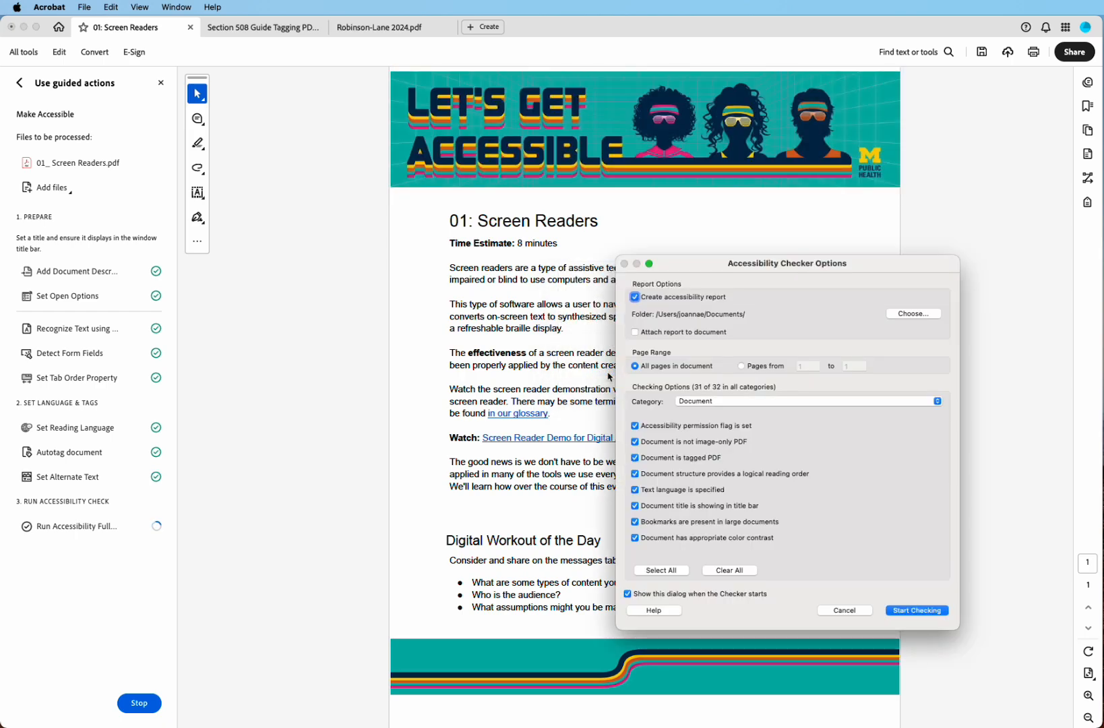
Review the accessibility checking options in the Document, Page content, Forms, Tables and Lists, and Alternate Text and Headings categories.
{"action": "left_click_drag", "start_coordinate": [744, 262], "coordinate": [614, 241]}
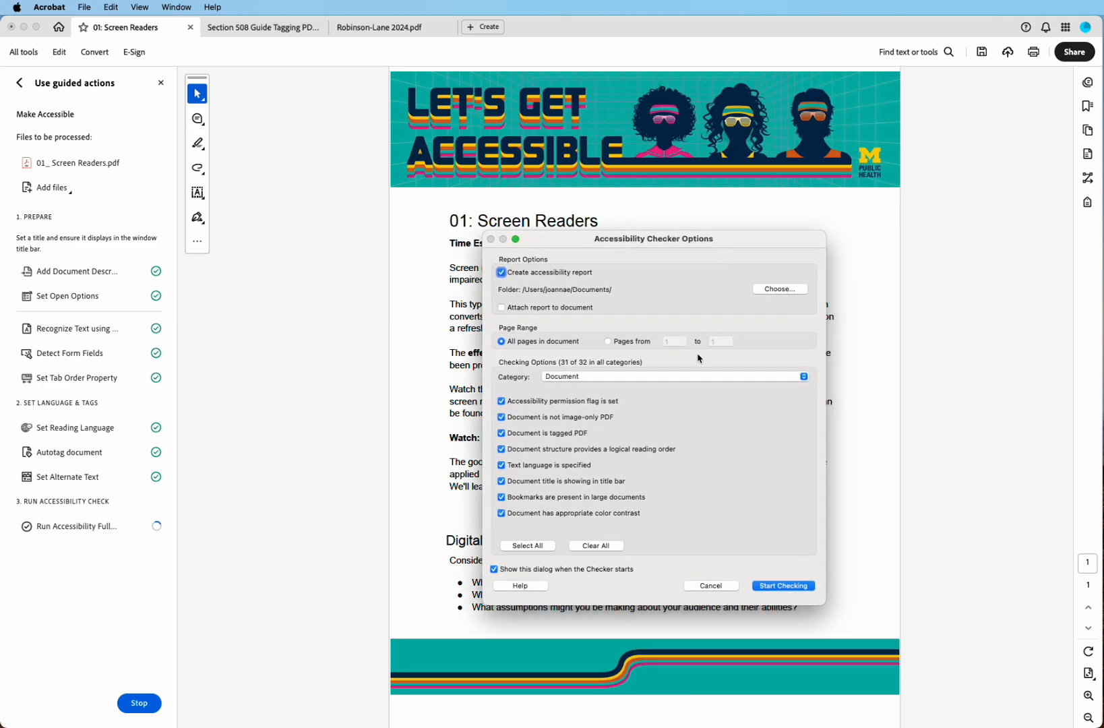
{"action": "left_click", "coordinate": [630, 380]}
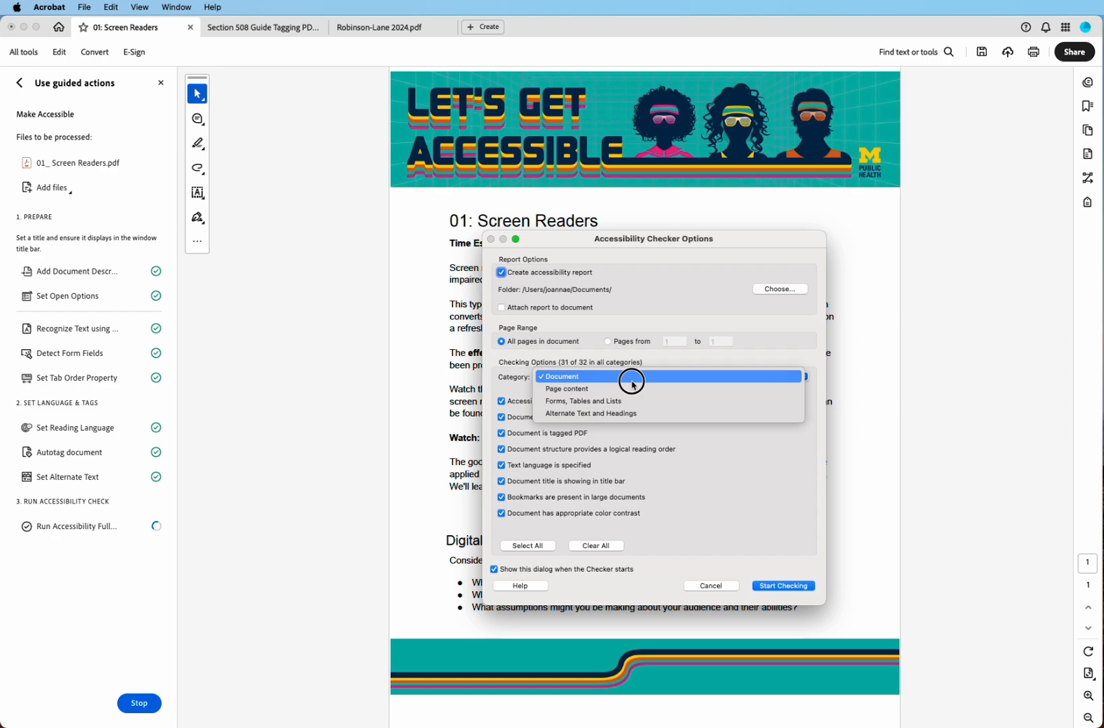
{"action": "left_click", "coordinate": [633, 389]}
{"action": "left_click", "coordinate": [638, 375]}
{"action": "left_click", "coordinate": [638, 387]}
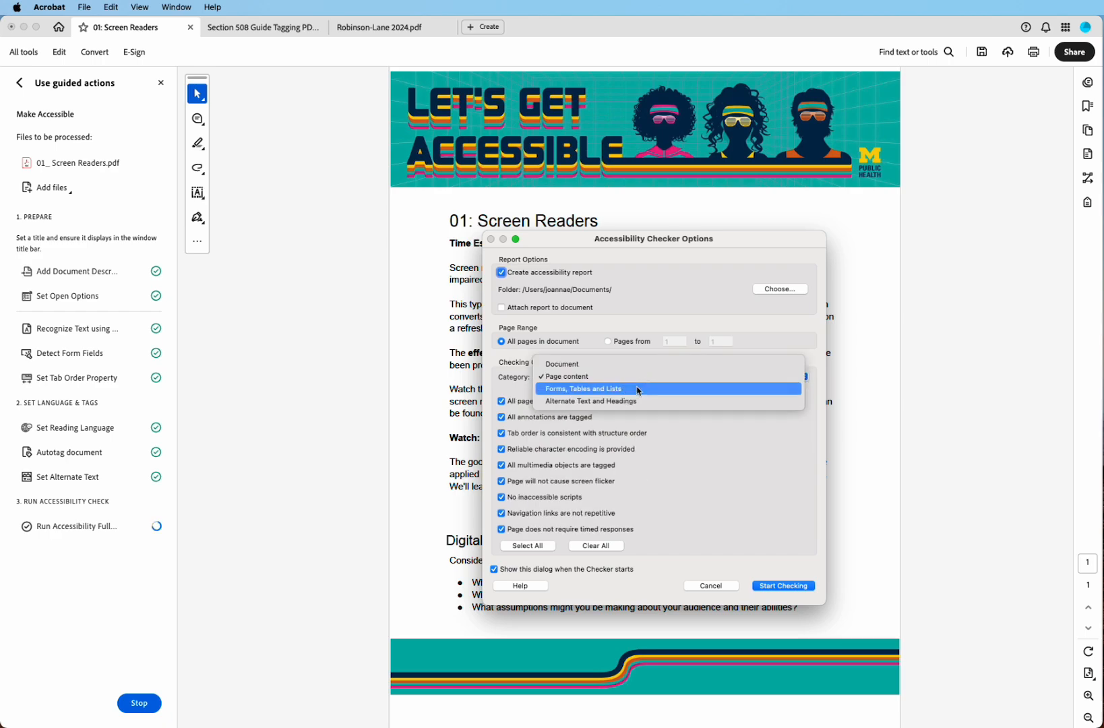
{"action": "left_click", "coordinate": [645, 374]}
{"action": "left_click", "coordinate": [647, 389]}
{"action": "left_click", "coordinate": [647, 376]}
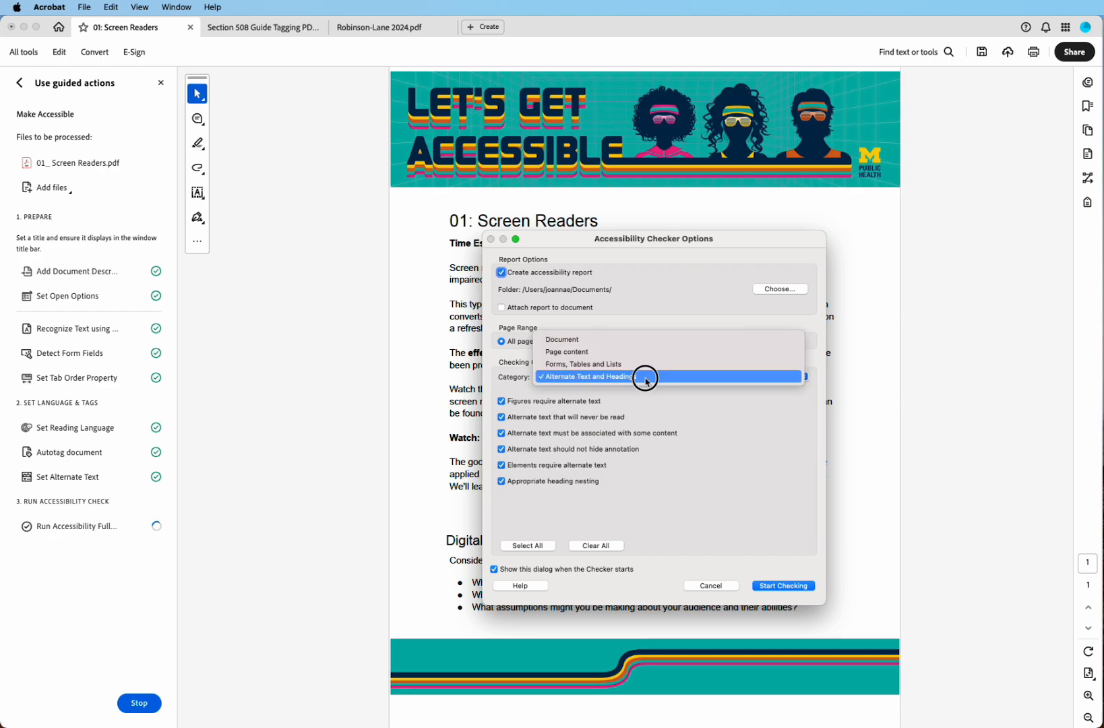
{"action": "left_click", "coordinate": [645, 345]}
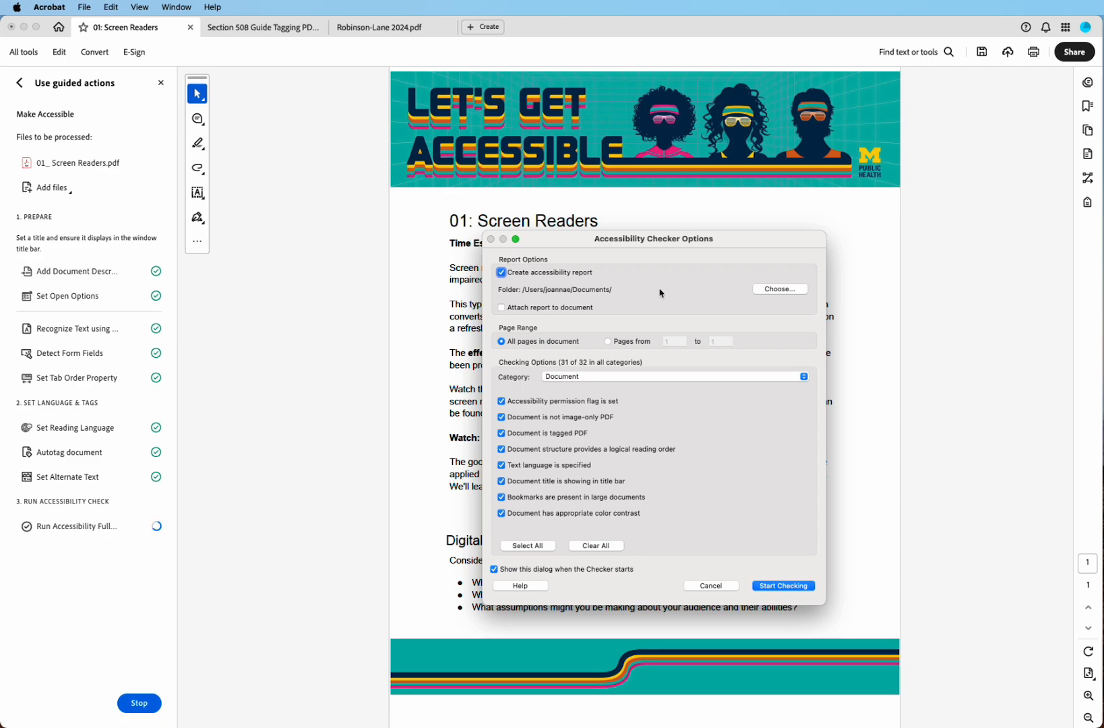
Turn off creation of the accessibility report and run the full check on all pages.
{"action": "left_click", "coordinate": [501, 272]}
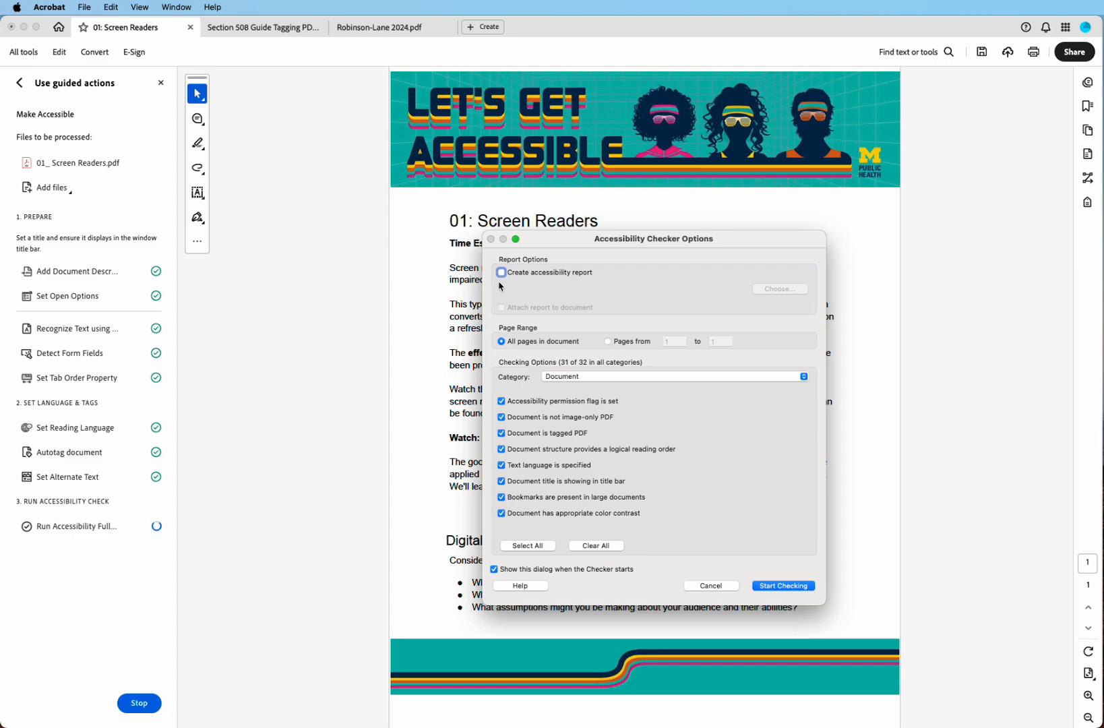
{"action": "left_click", "coordinate": [771, 589]}
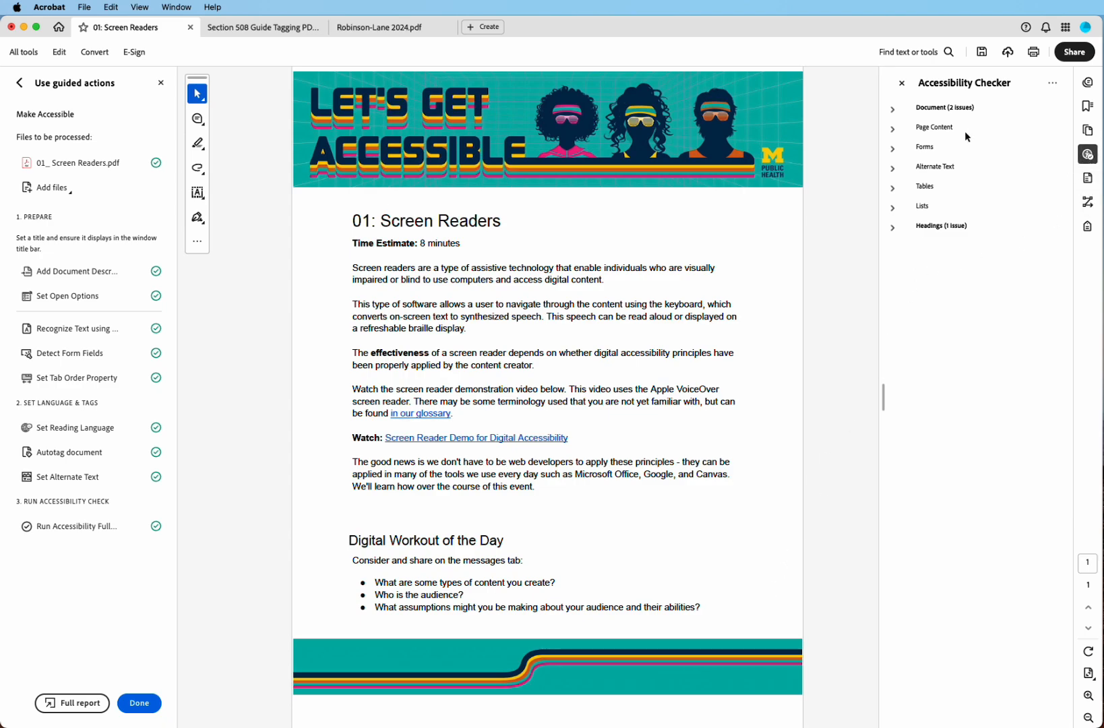
Mark the Logical Reading Order and Color contrast checks of the Document category as passed.
{"action": "left_click", "coordinate": [893, 112]}
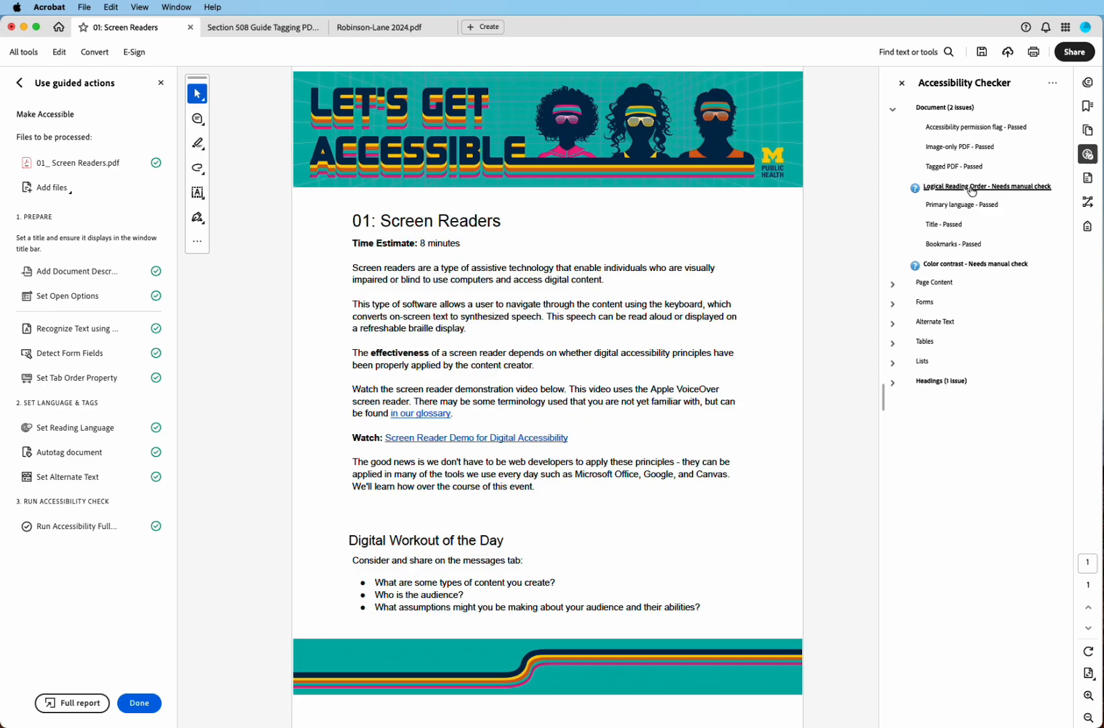
{"action": "right_click", "coordinate": [972, 189]}
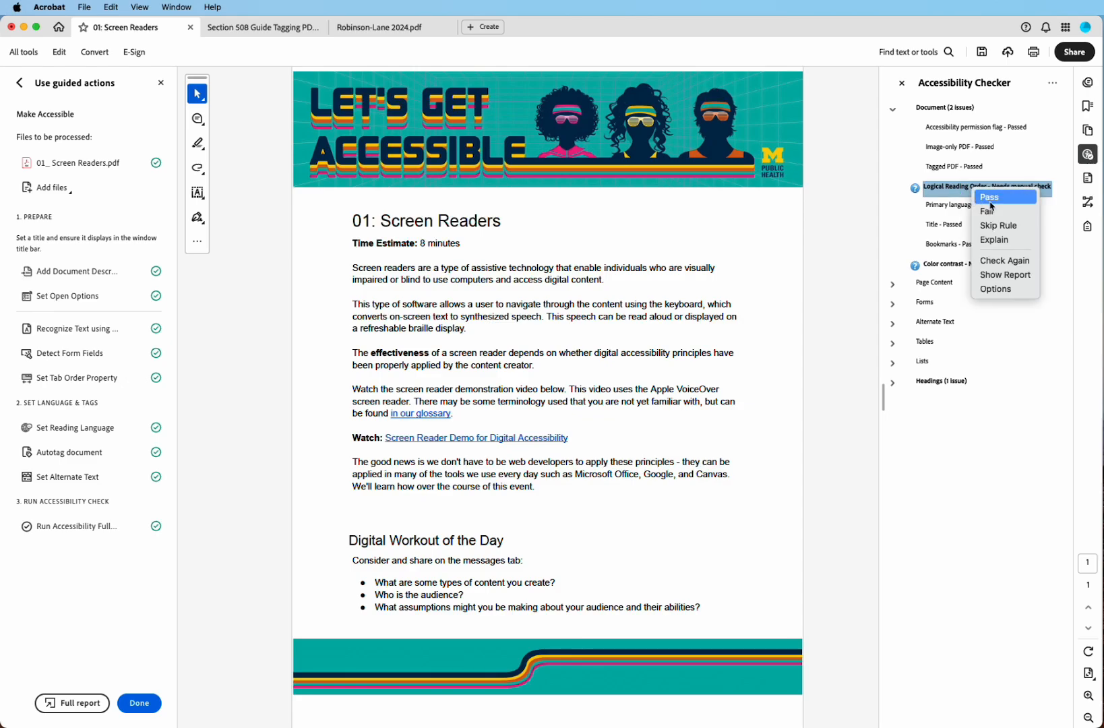
{"action": "left_click", "coordinate": [989, 202]}
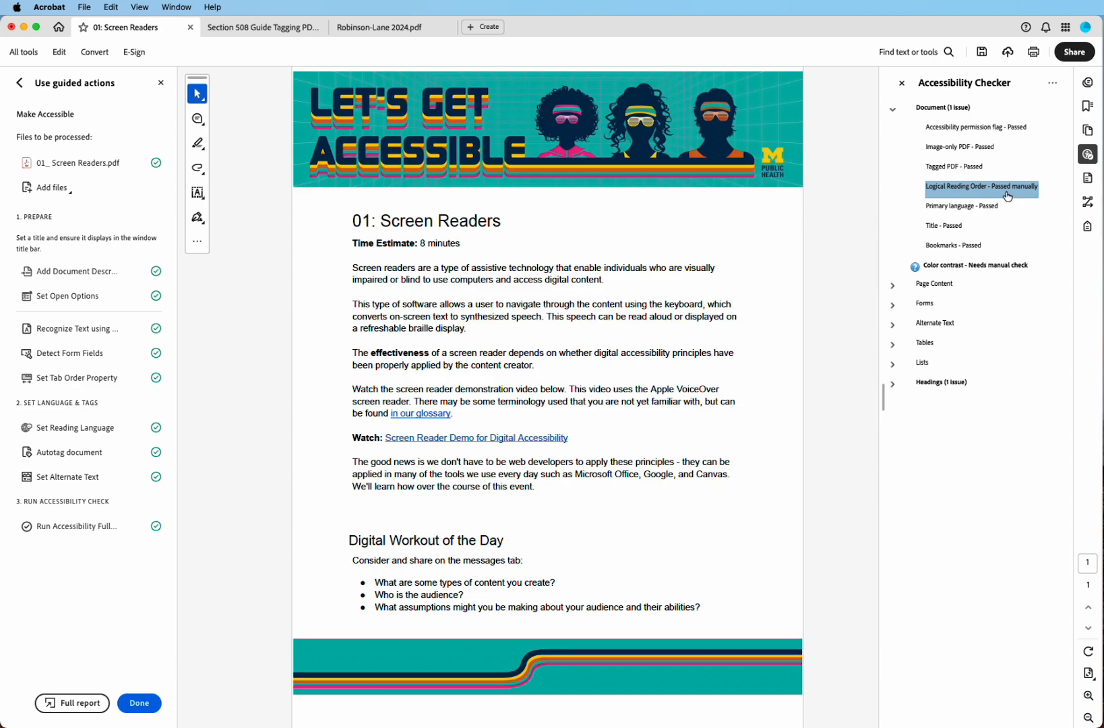
{"action": "right_click", "coordinate": [964, 268]}
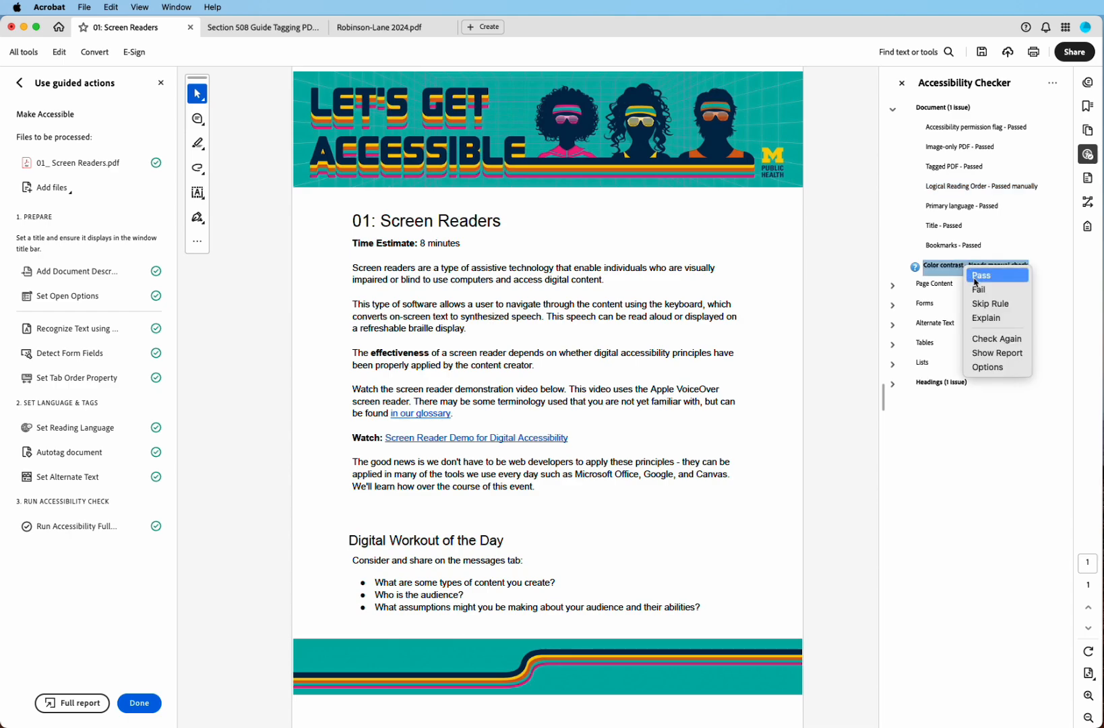
{"action": "left_click", "coordinate": [975, 276]}
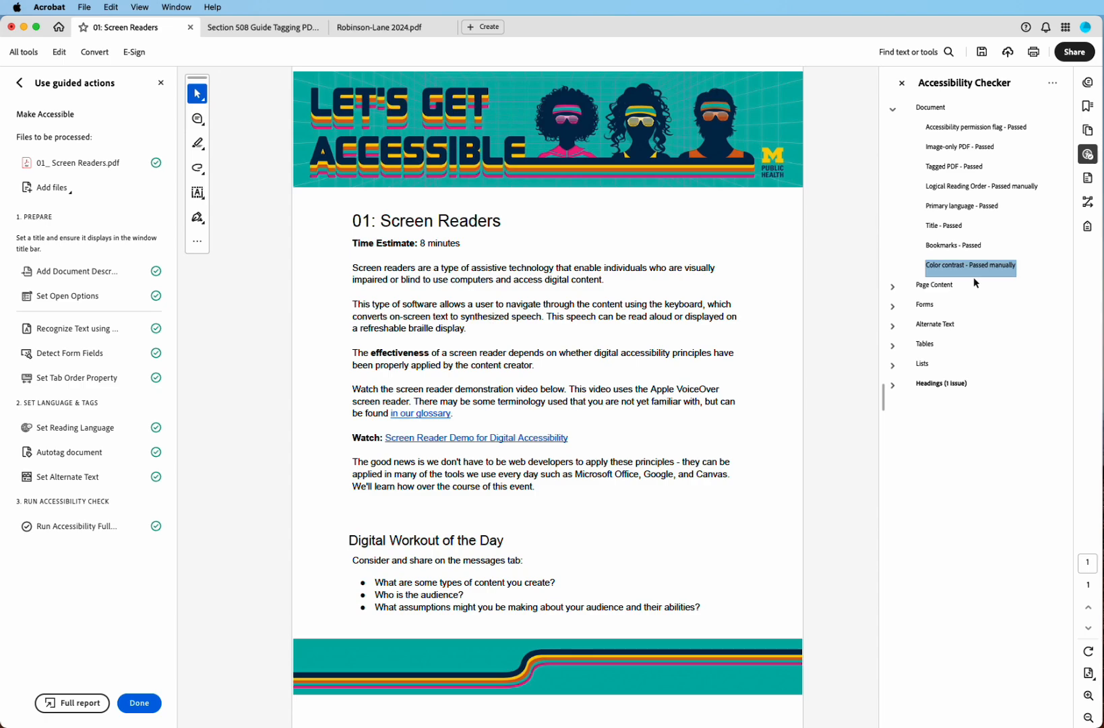
Inspect the elements flagged under the Headings check for appropriate nesting and open the rule's explanation.
{"action": "left_click", "coordinate": [893, 385]}
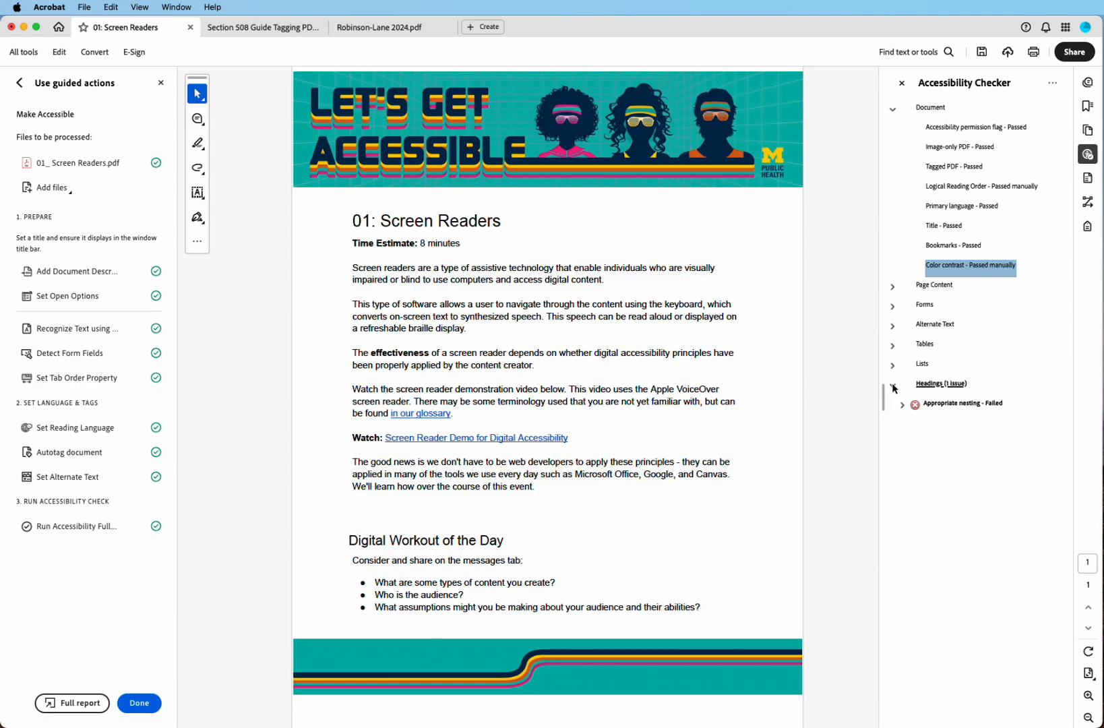
{"action": "left_click", "coordinate": [902, 406]}
{"action": "left_click", "coordinate": [949, 422]}
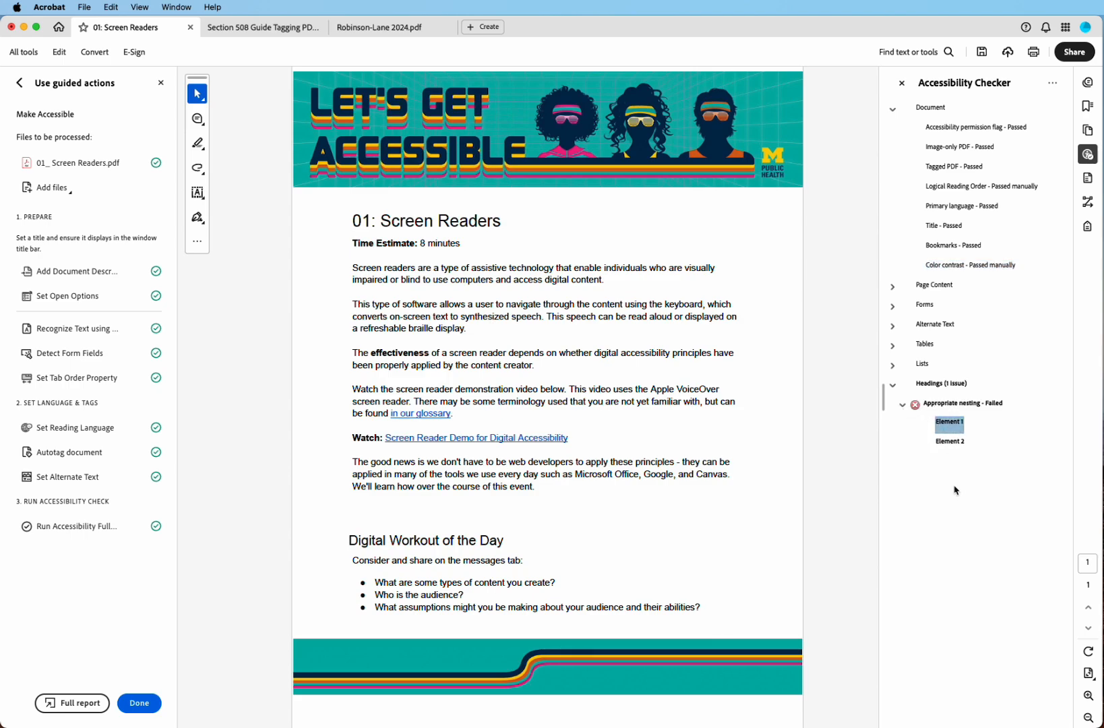
{"action": "left_click", "coordinate": [950, 442]}
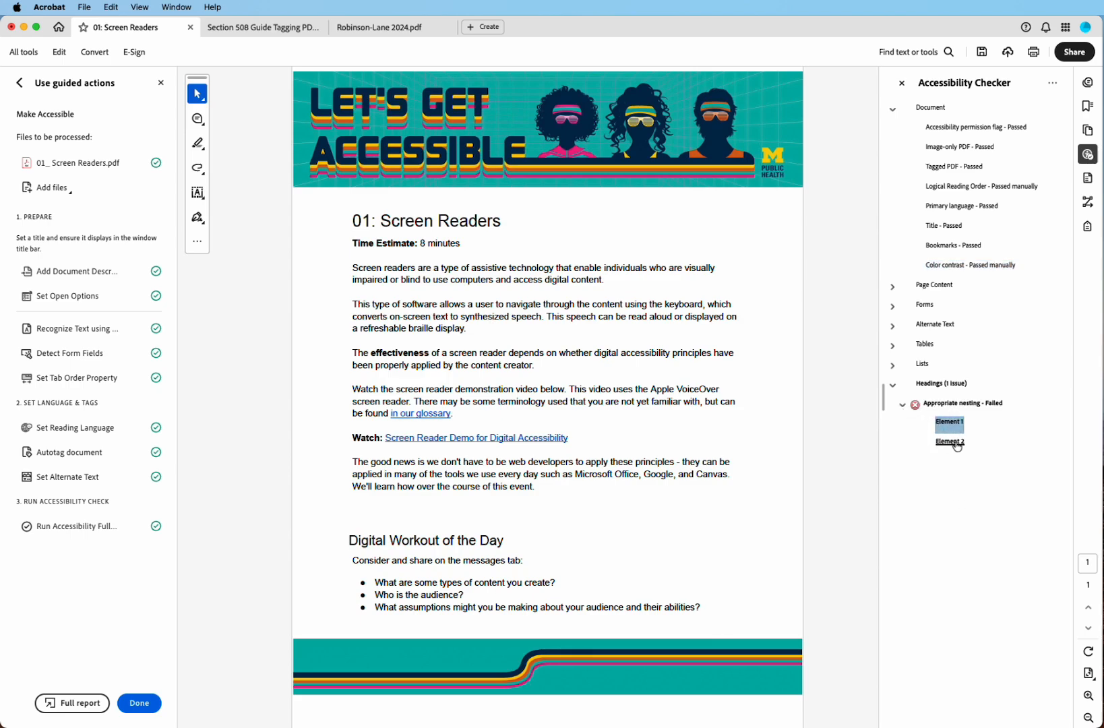
{"action": "right_click", "coordinate": [943, 410]}
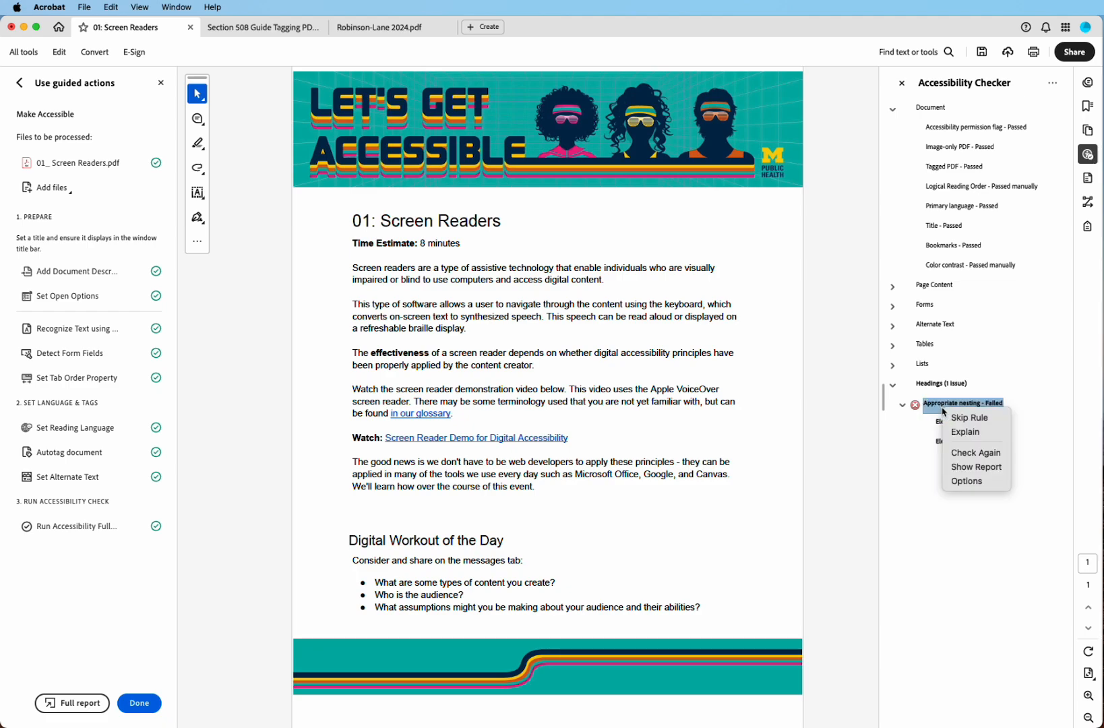
{"action": "left_click", "coordinate": [960, 433]}
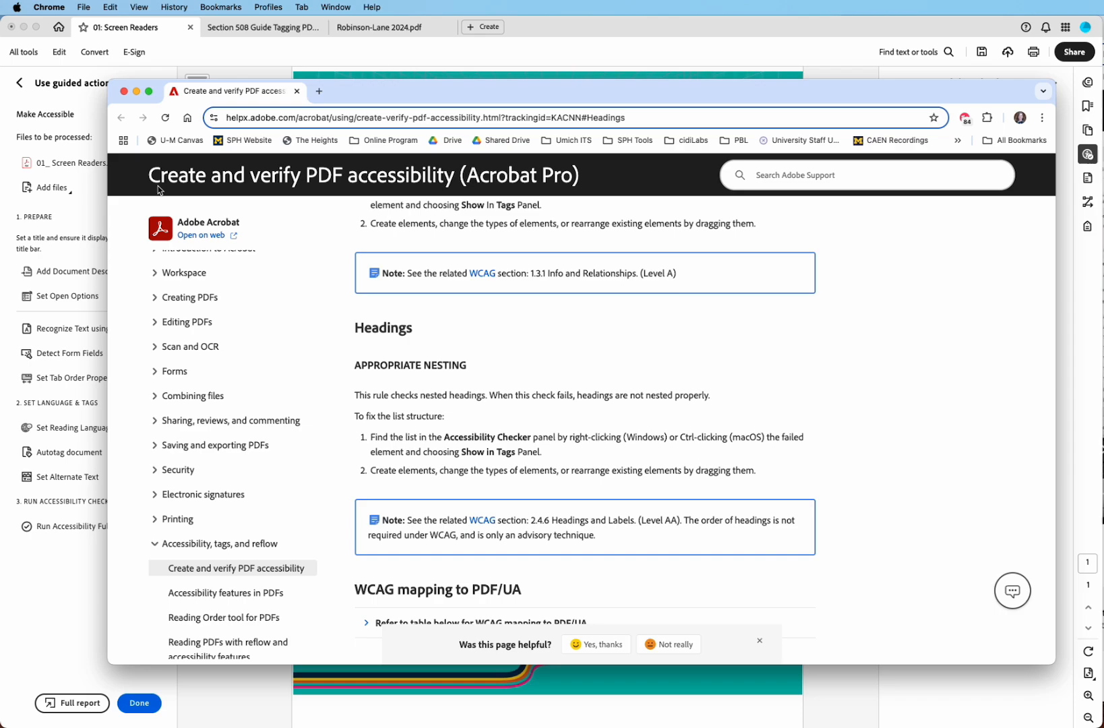